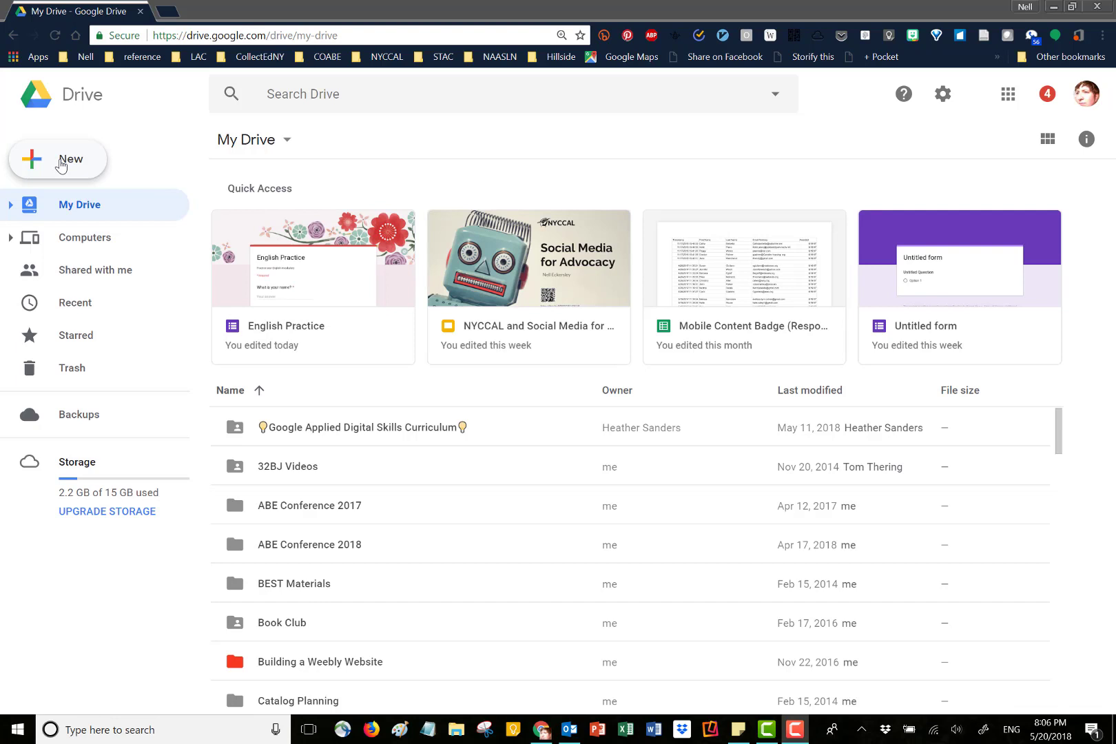
Create a new blank Google Forms form from My Drive
click(75, 168)
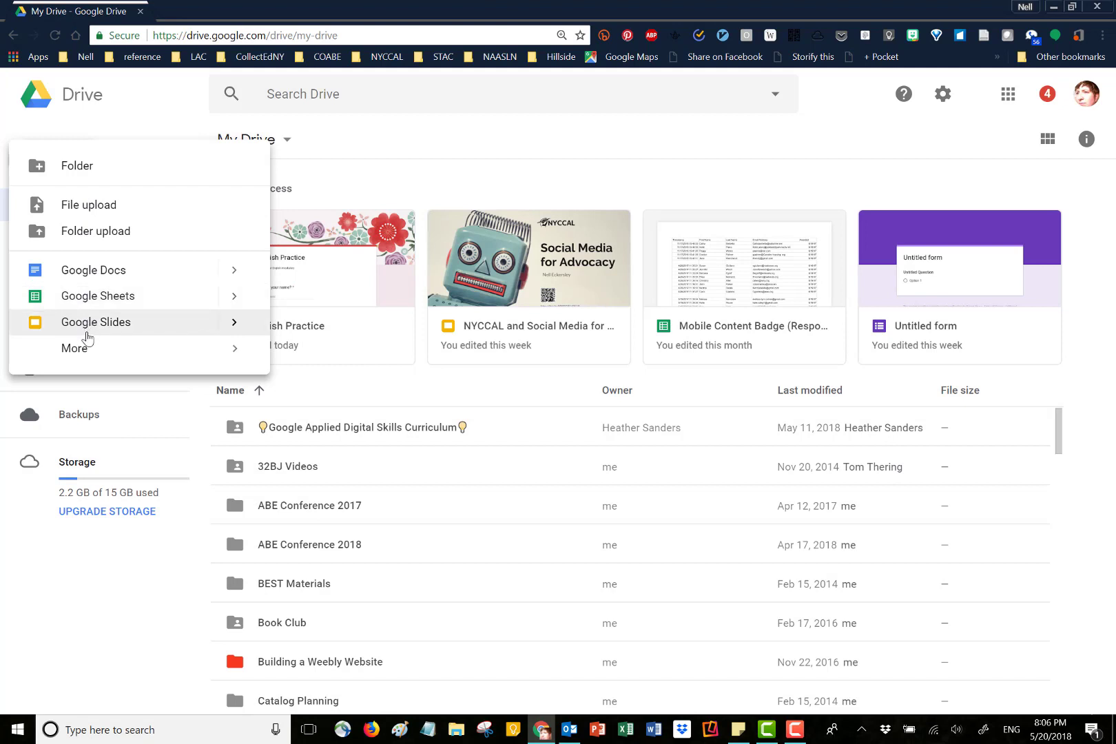
mouse_move(82, 359)
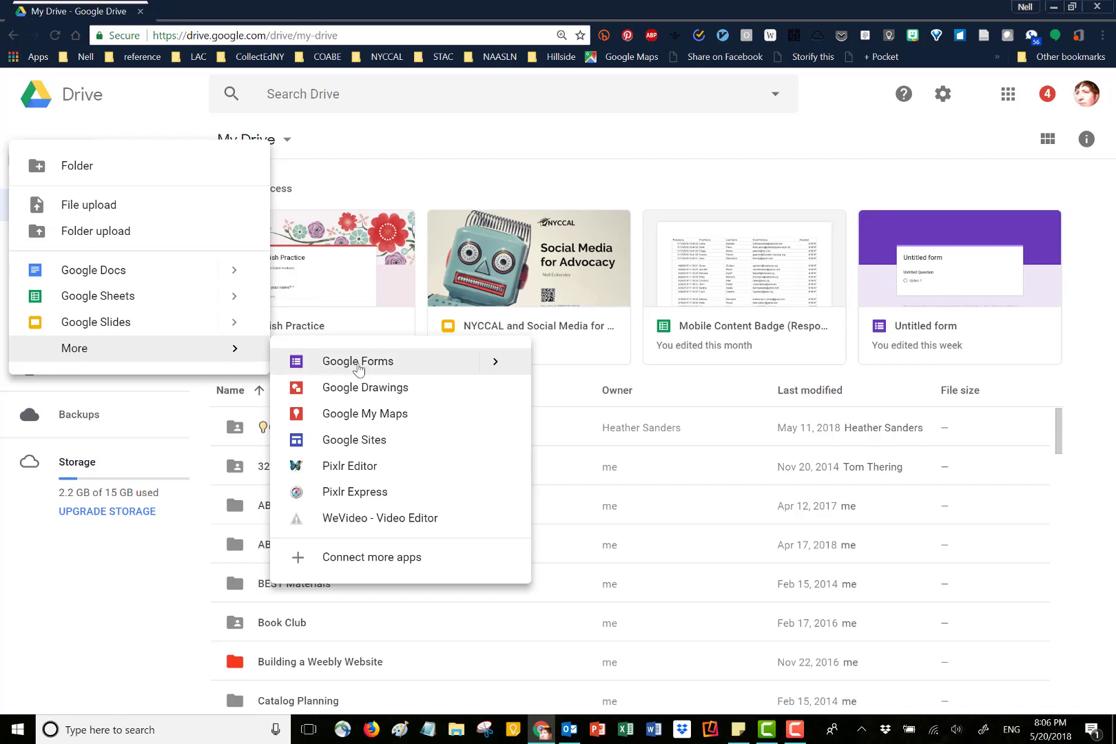
click(358, 365)
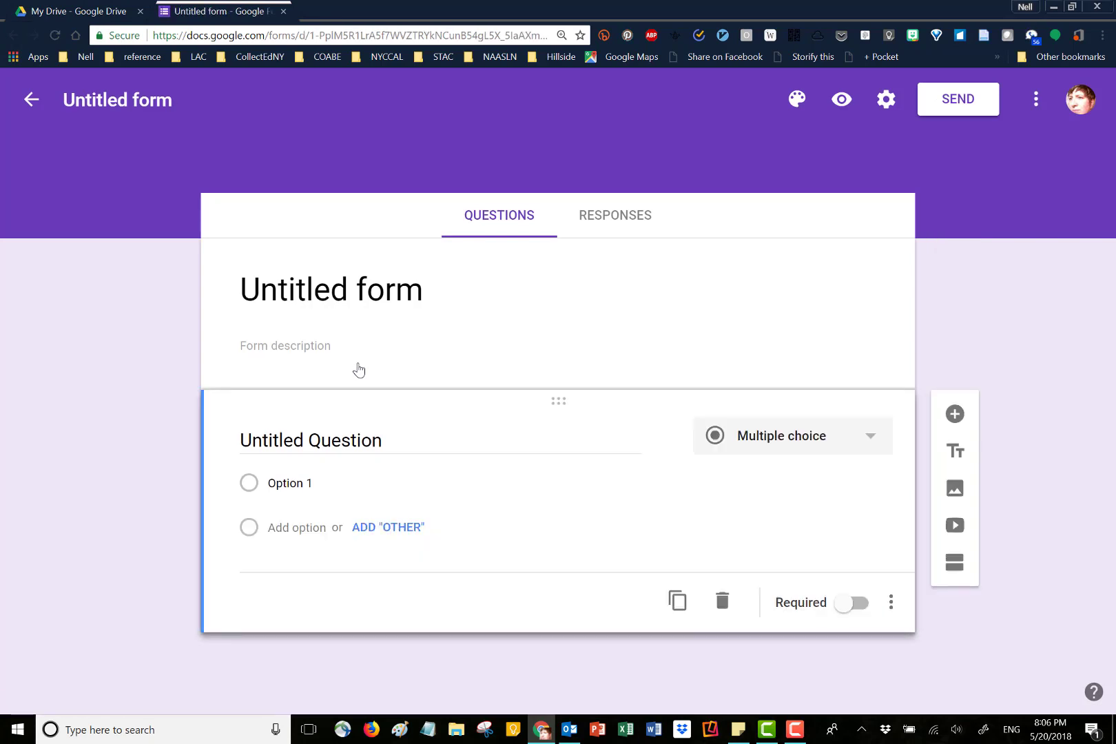
Title the form "English Practice" and enter the description "Practicing our food vocabulary"
click(293, 292)
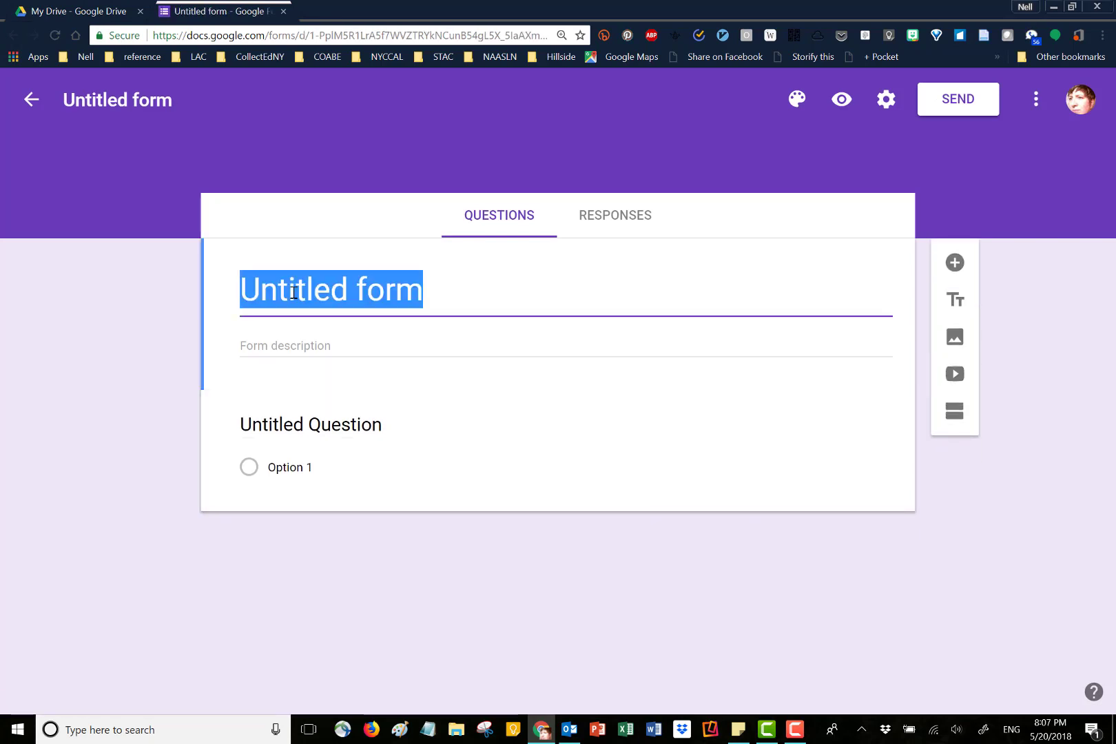
text(Engl)
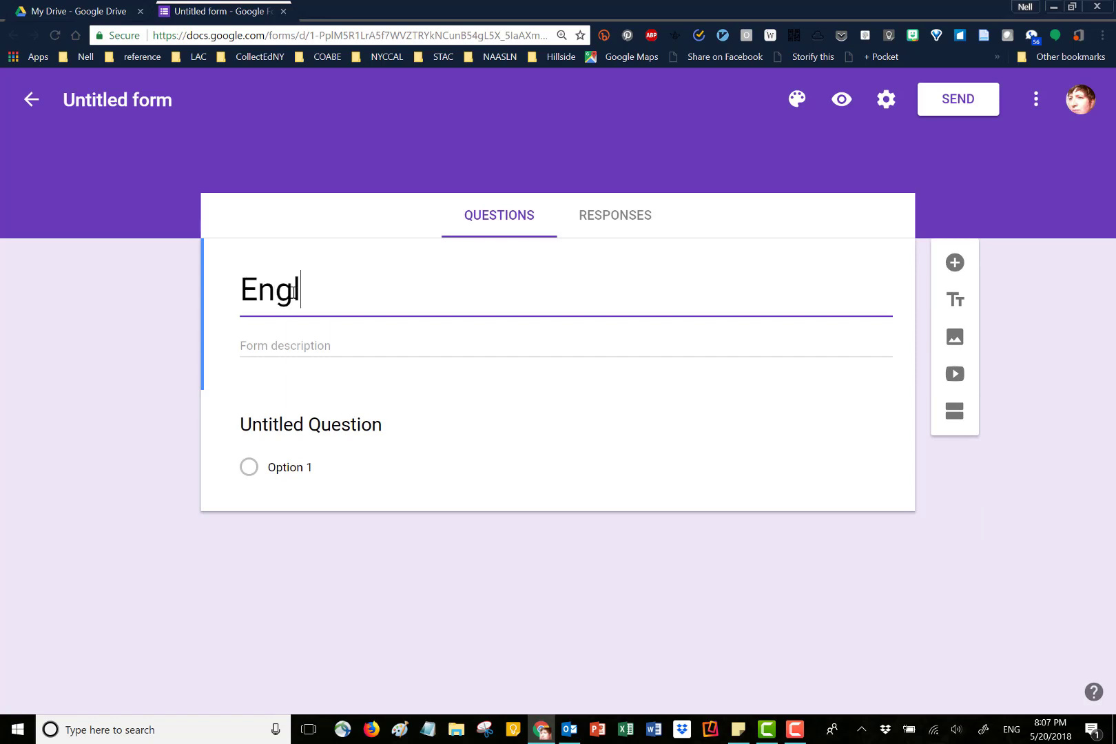
text(ish Practice)
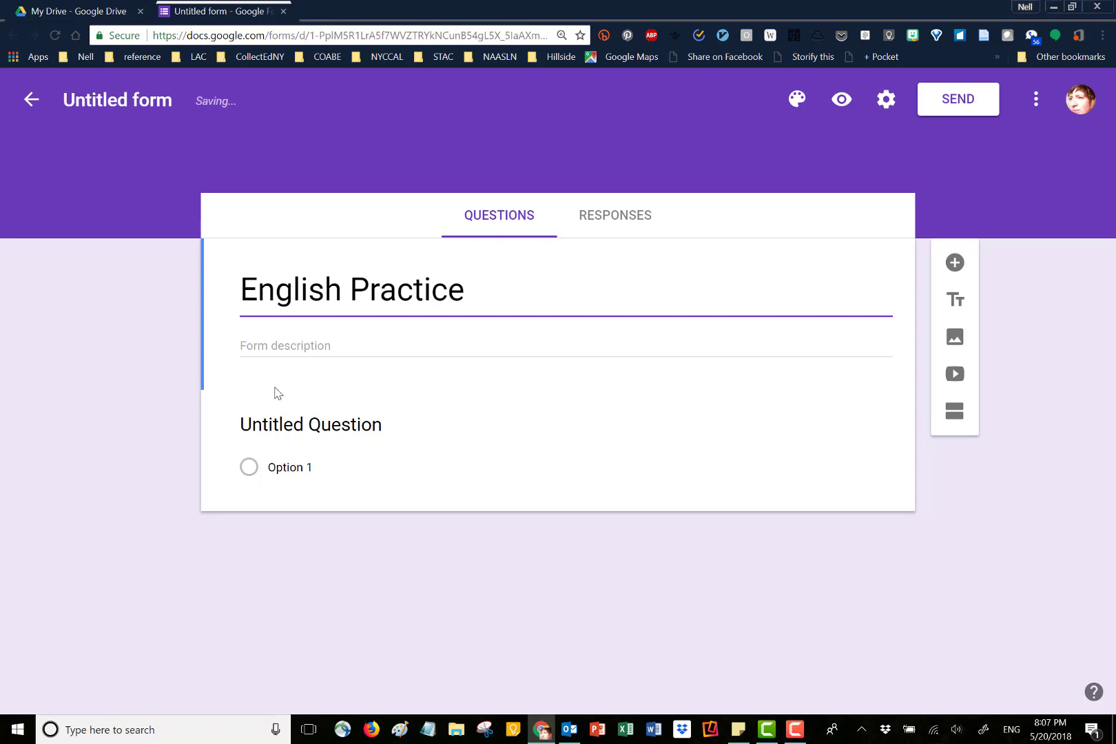
click(266, 347)
text(Practicing o)
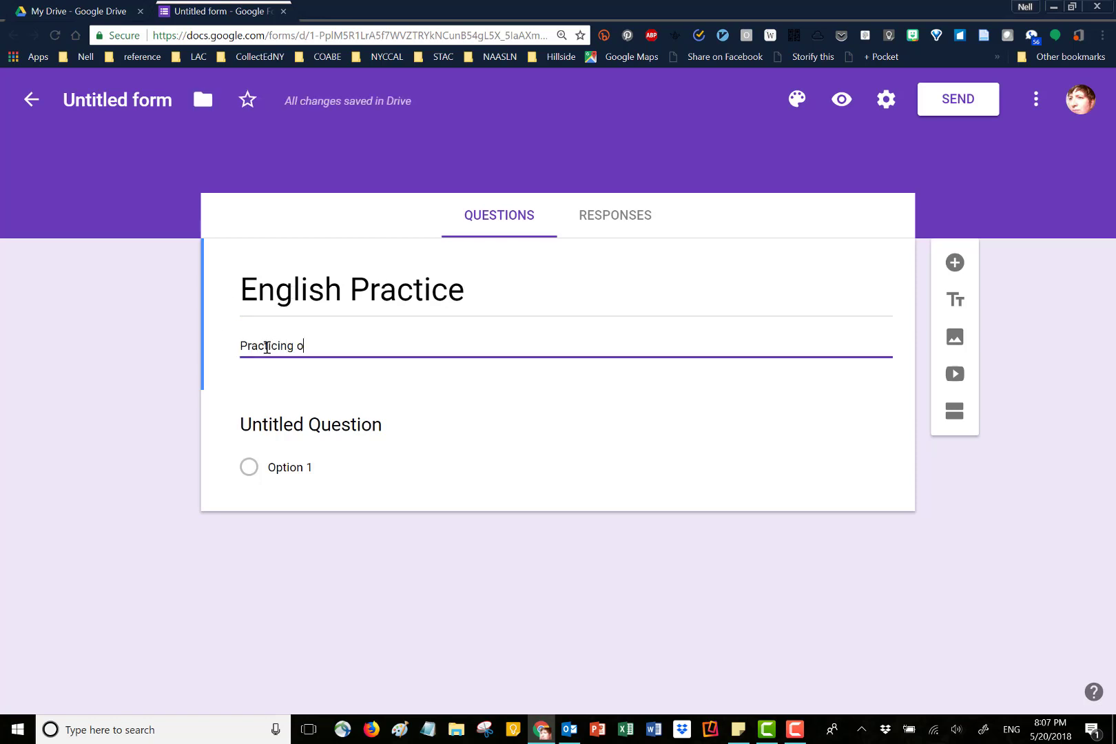
text(ur food )
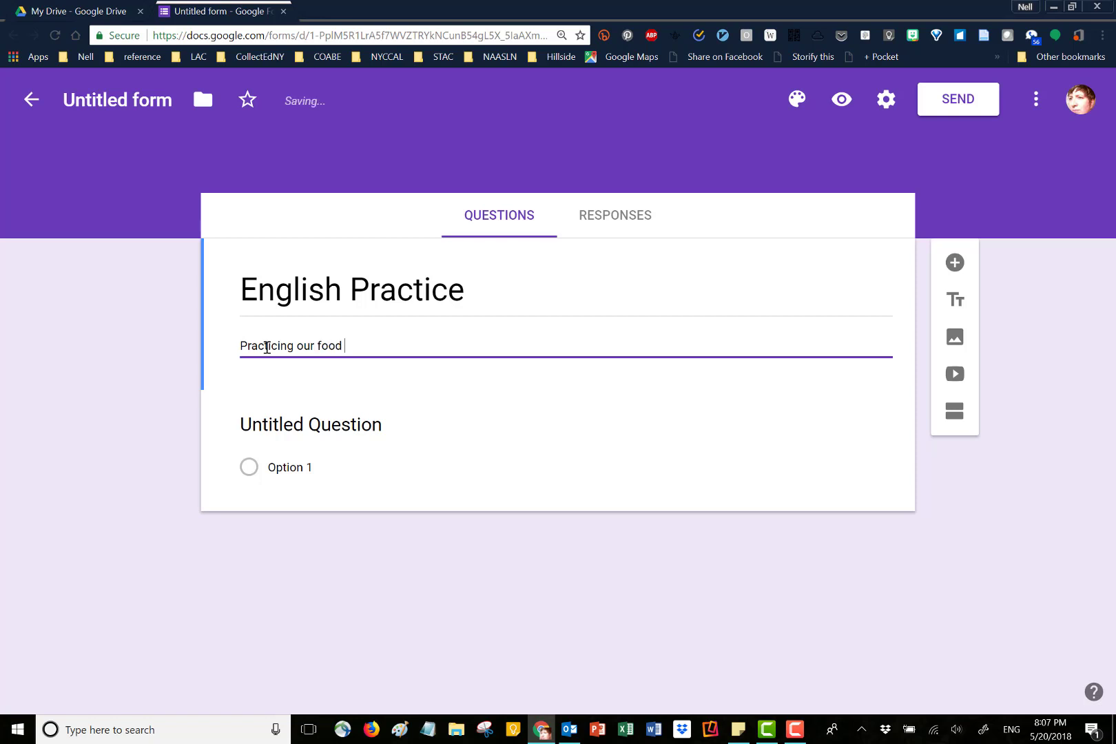
text(vocabulary)
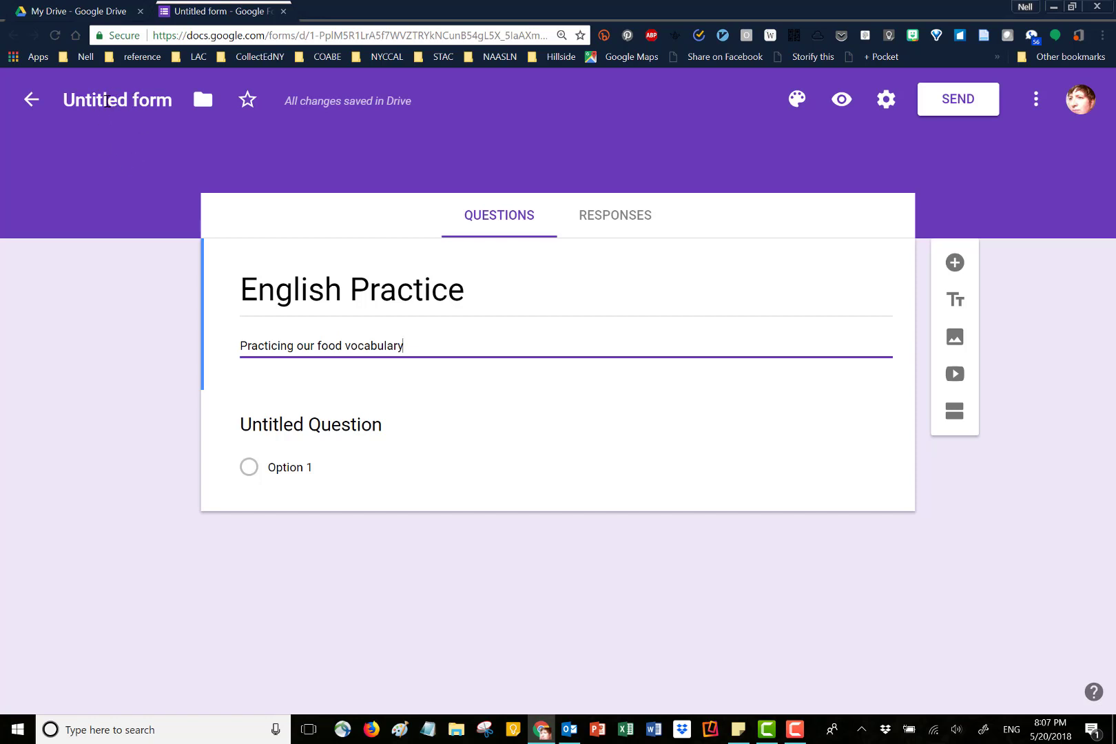
Rename the form's file as "English Practice May 18"
click(105, 101)
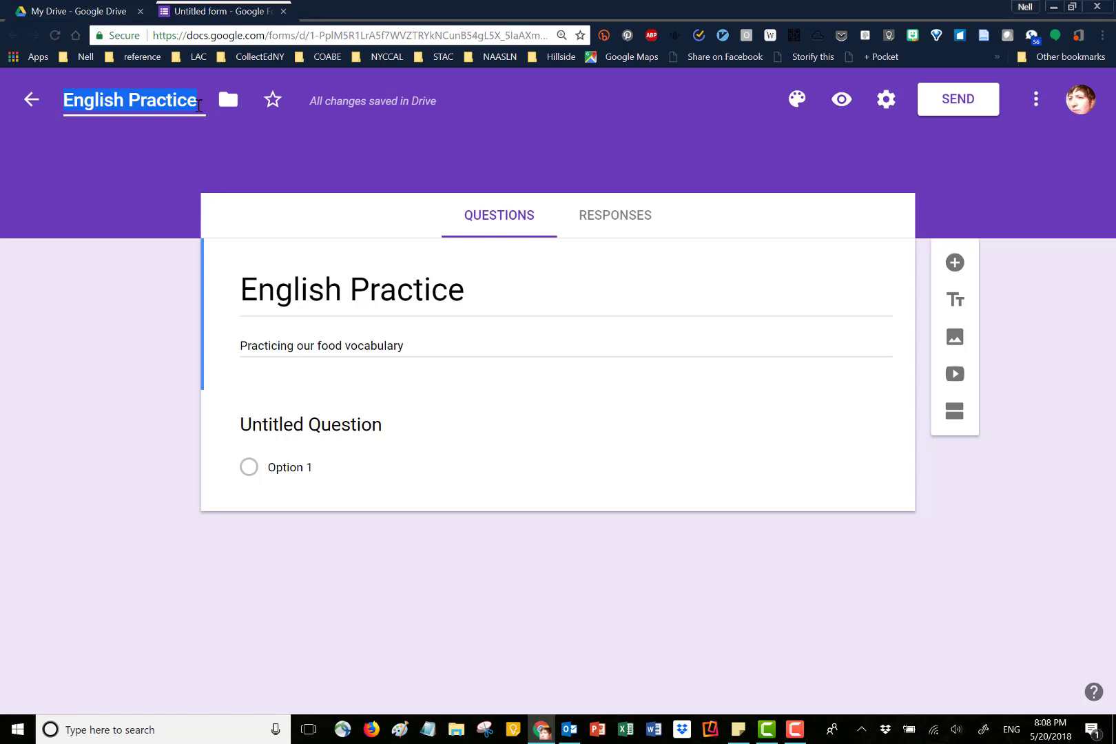
click(198, 105)
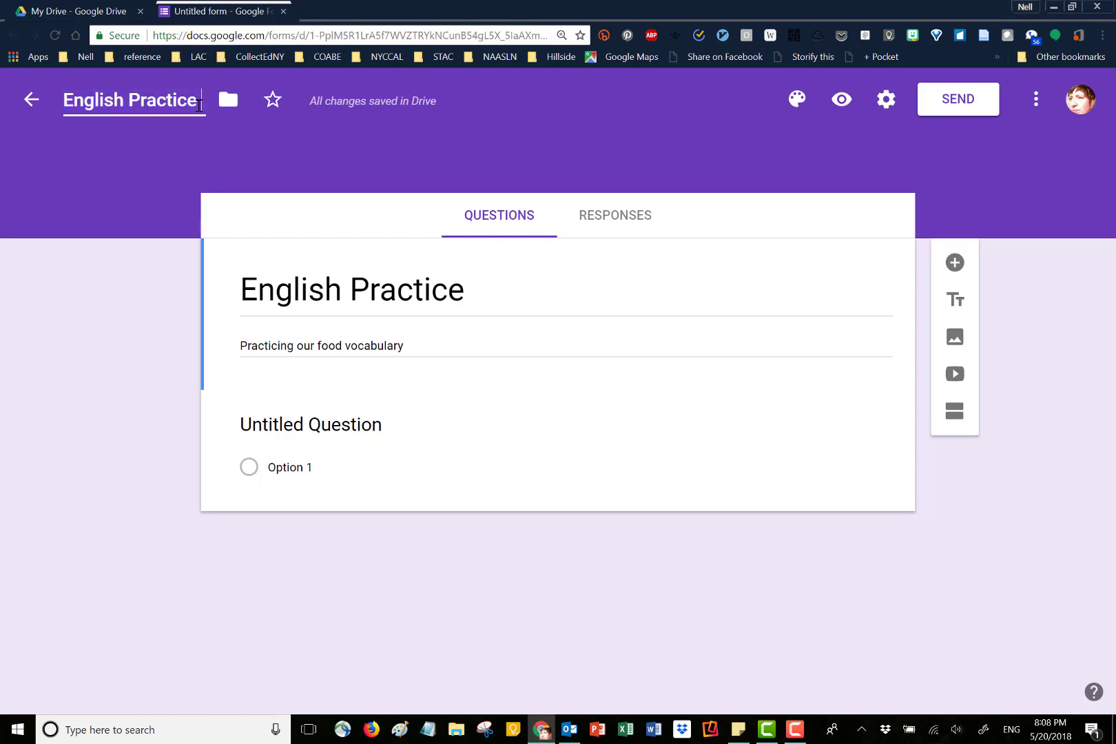
text(May)
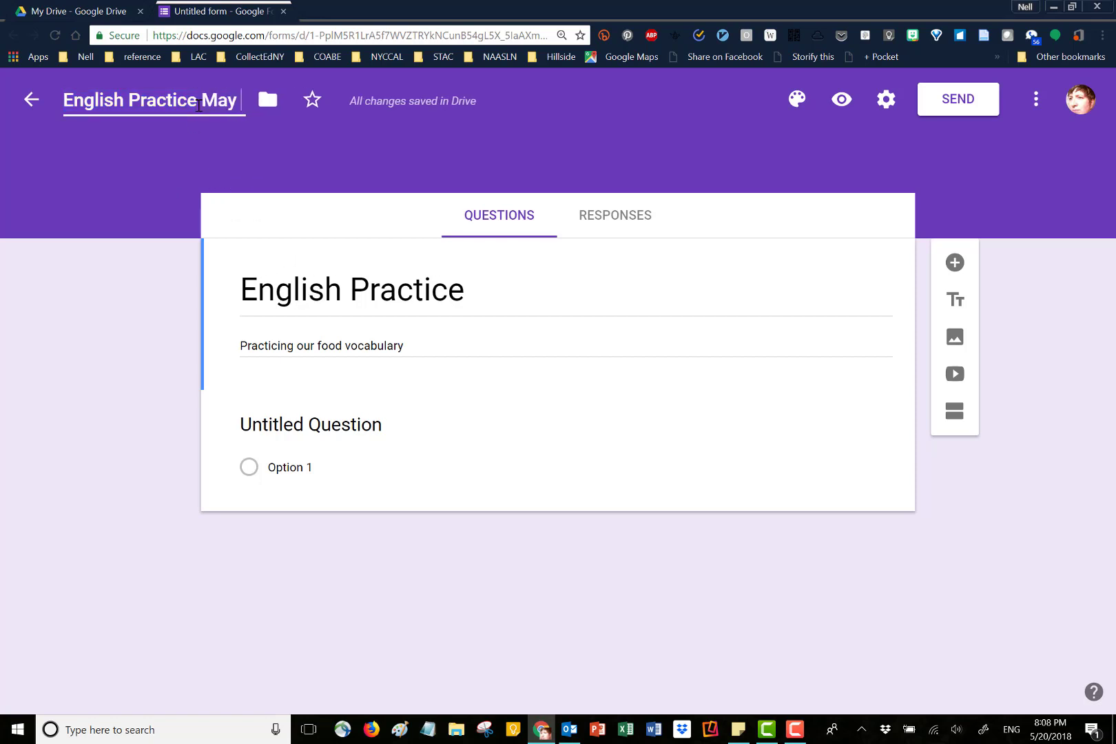
text( 18)
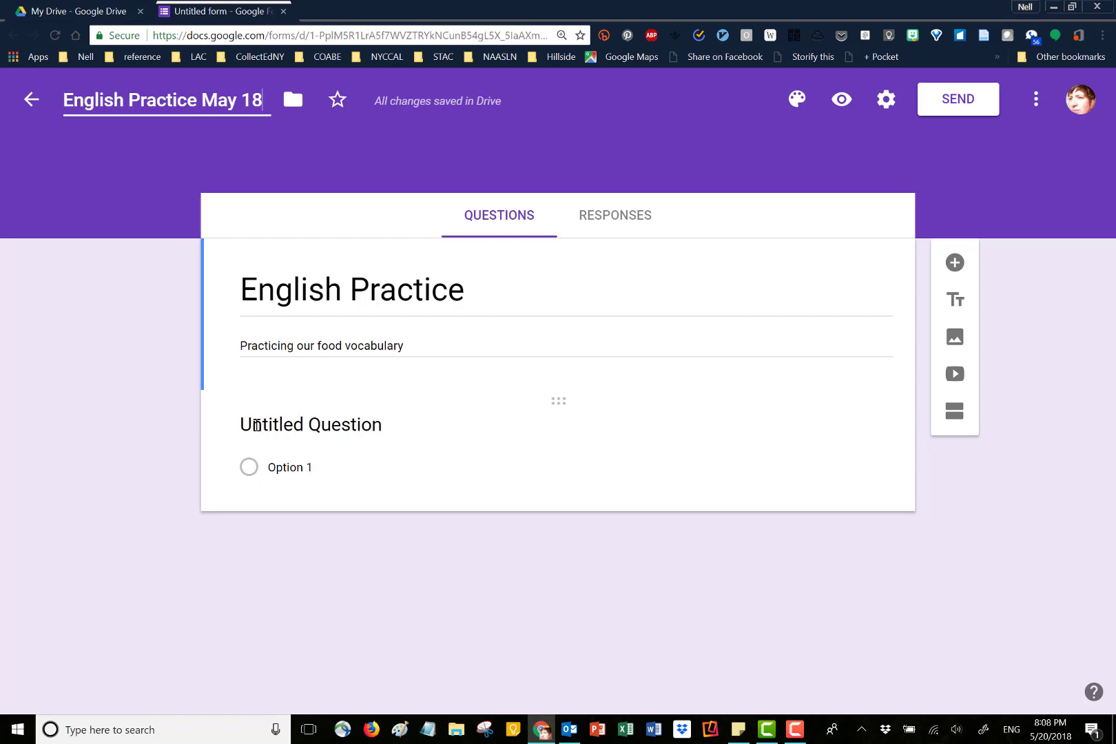
Review the available question types, keep Multiple choice, and enter "Which one is an apple?" as the first question
click(256, 425)
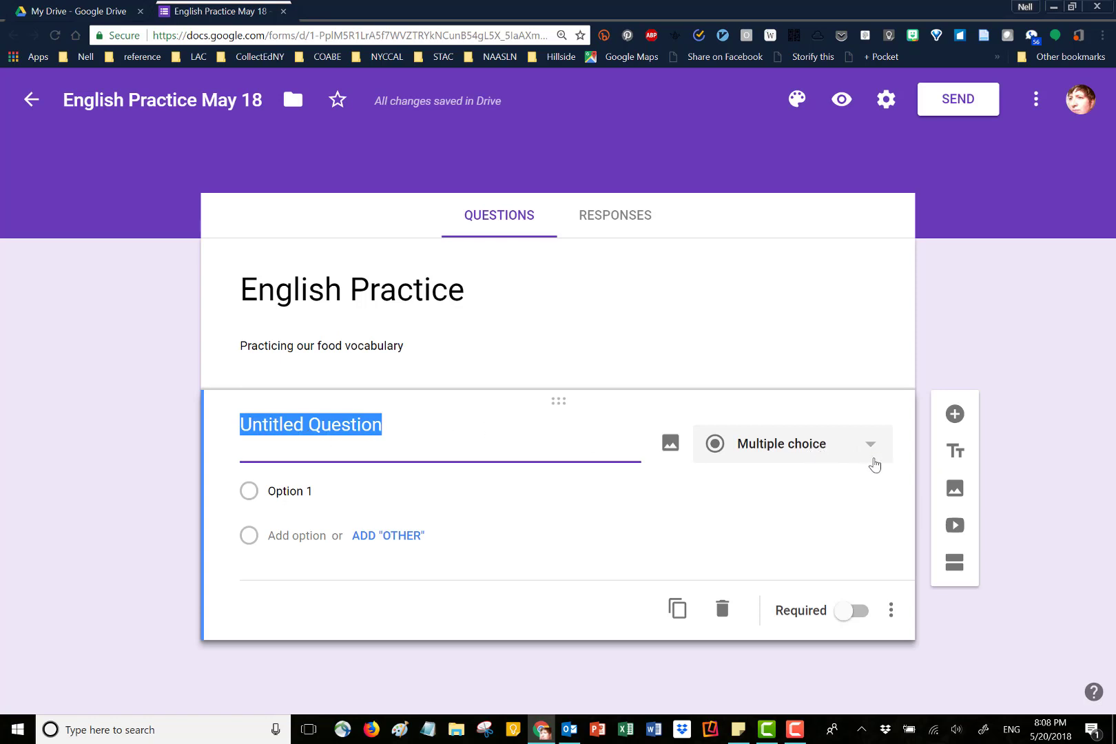
click(873, 450)
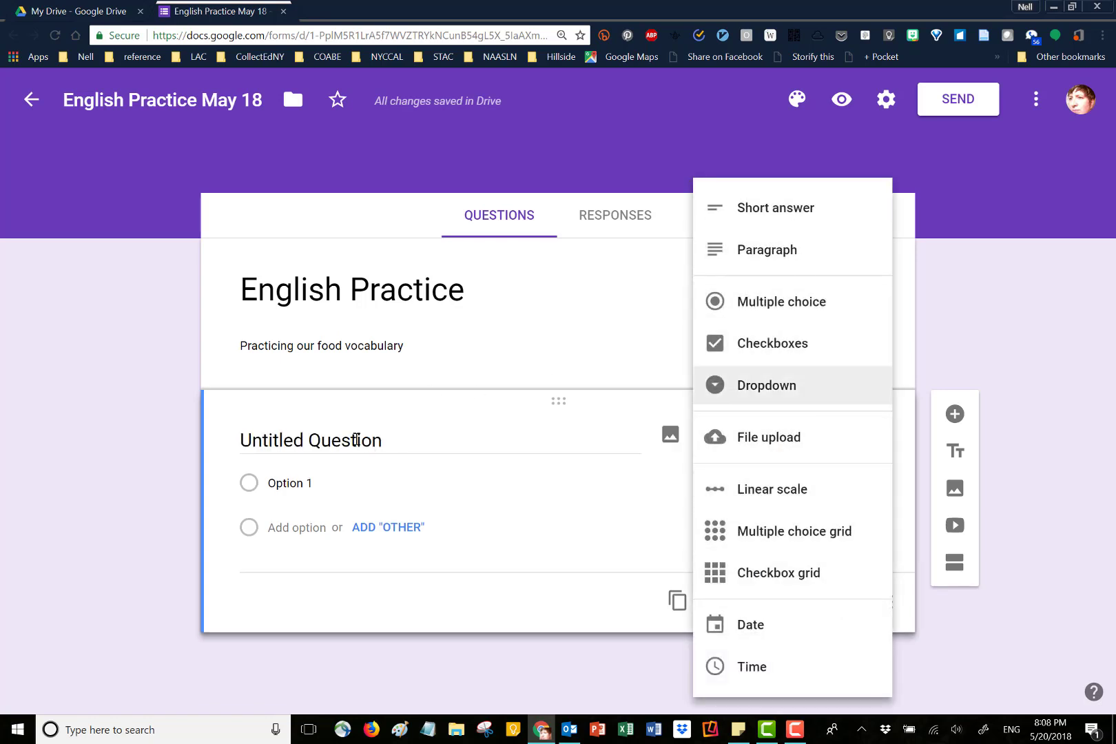
click(356, 439)
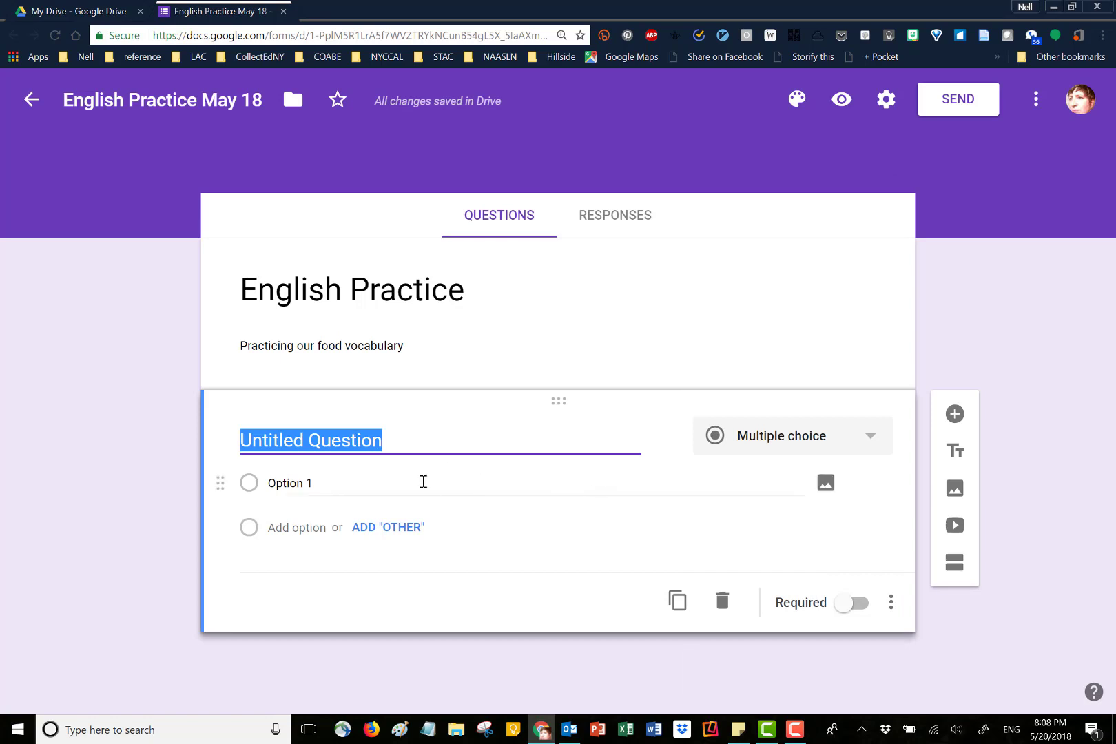
text(W)
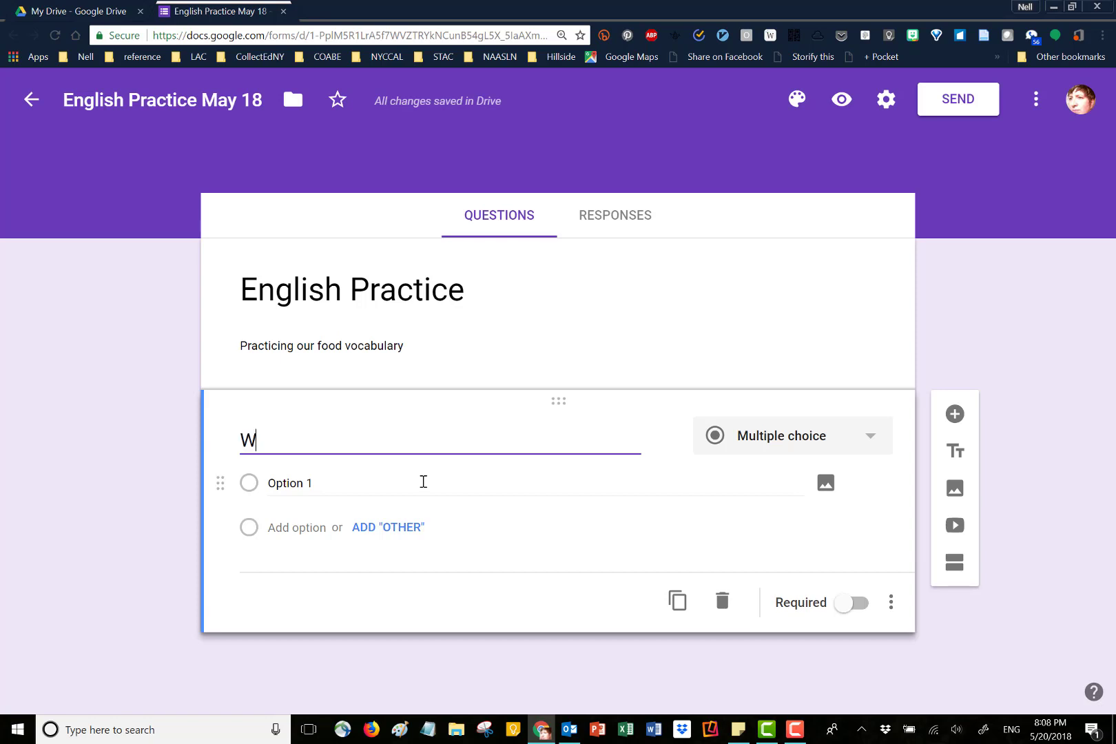
text(hich on)
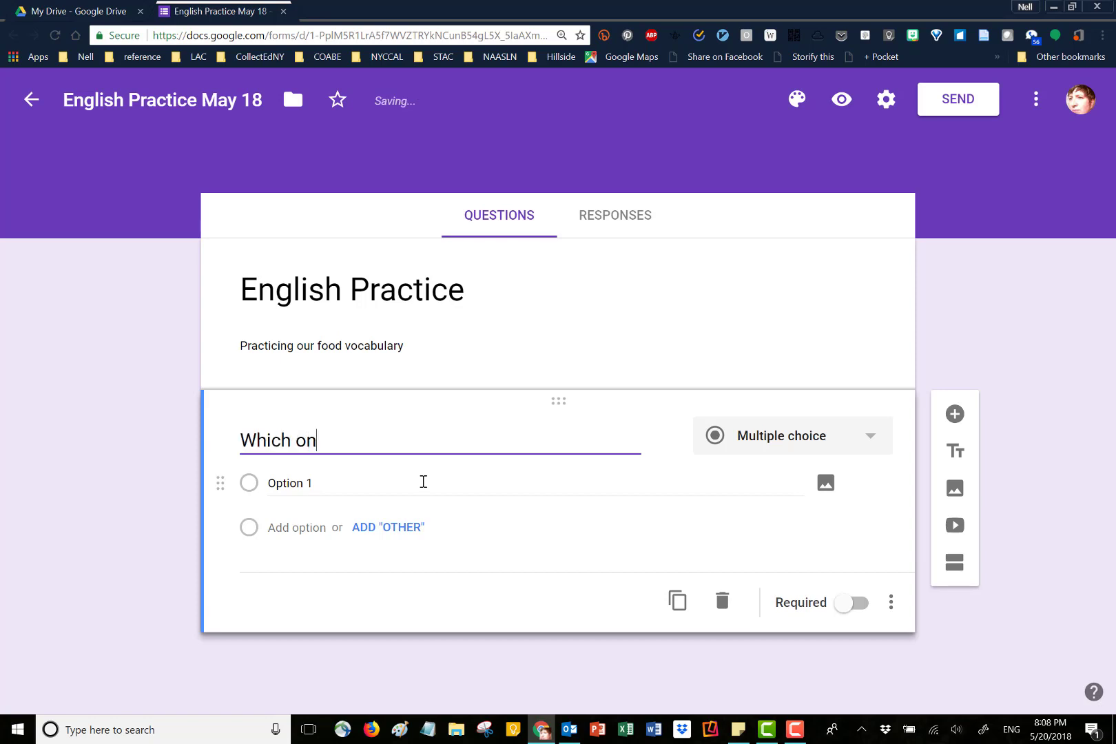
text(e is an apple?)
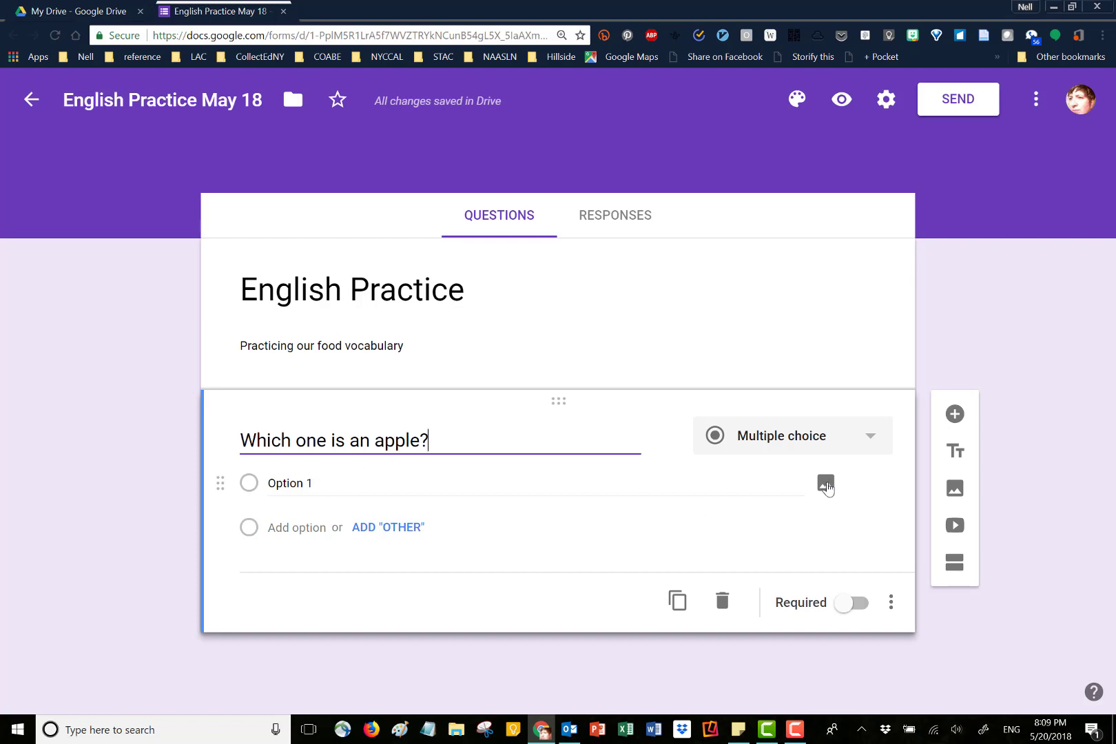
Search Google images for "apple" and insert the photo of a red apple on a white background into the first answer option
click(826, 486)
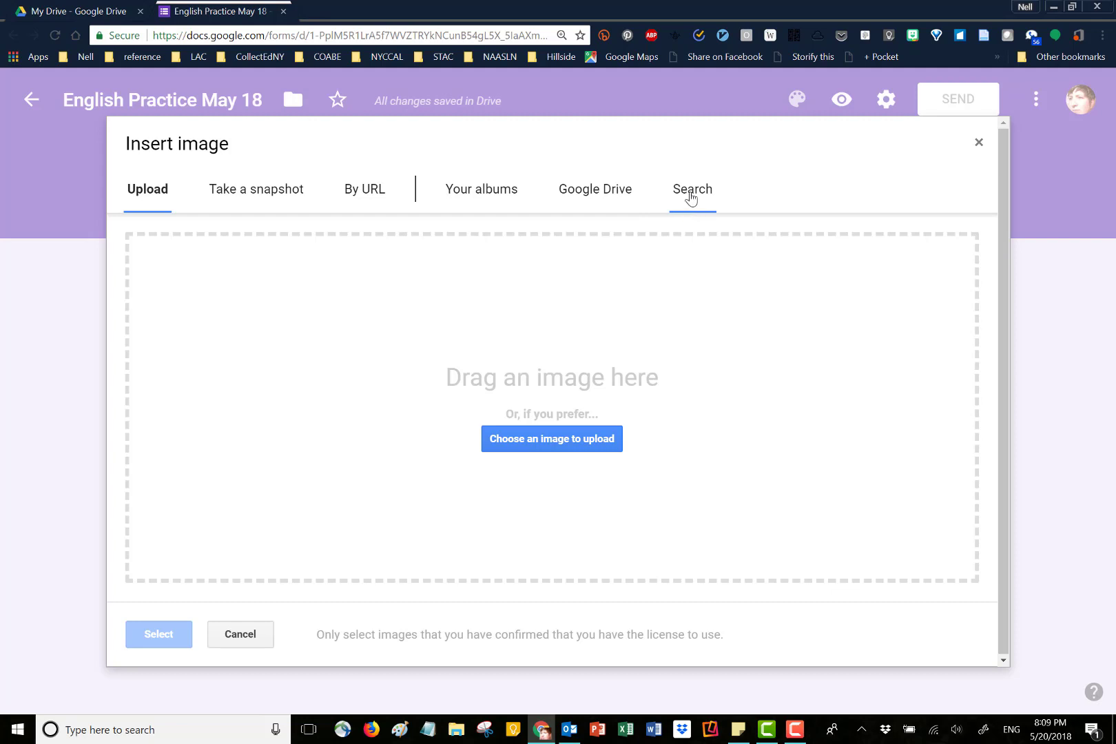
click(691, 196)
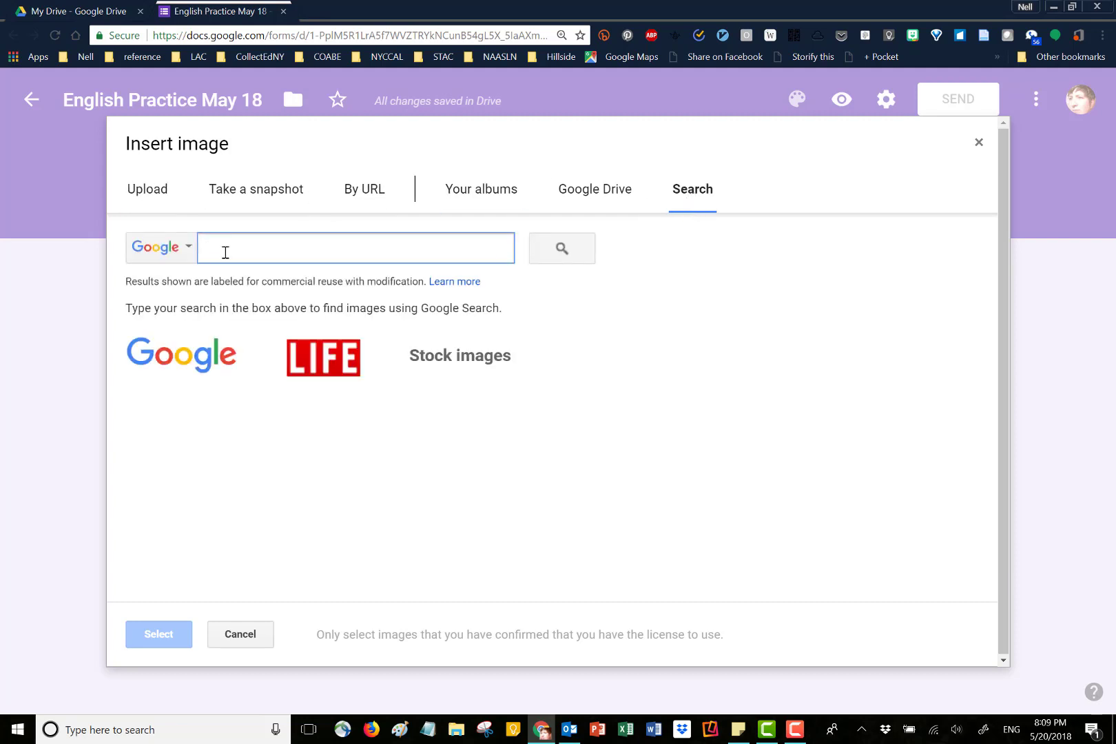
text(app)
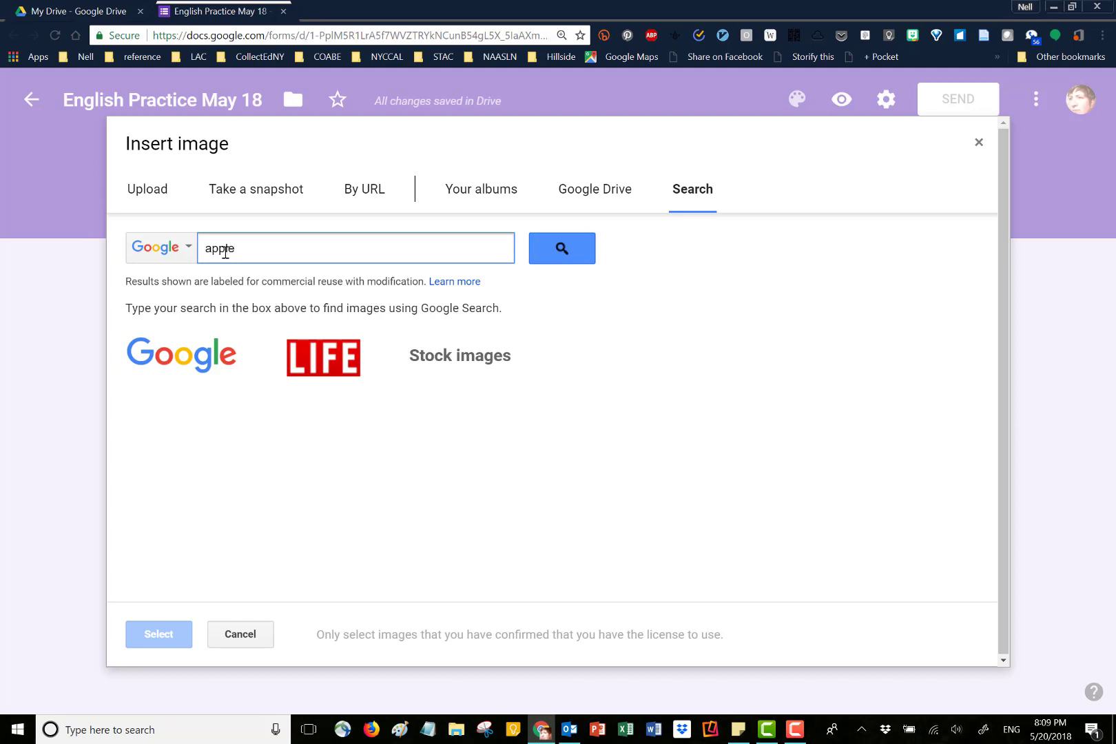
text(le)
click(562, 253)
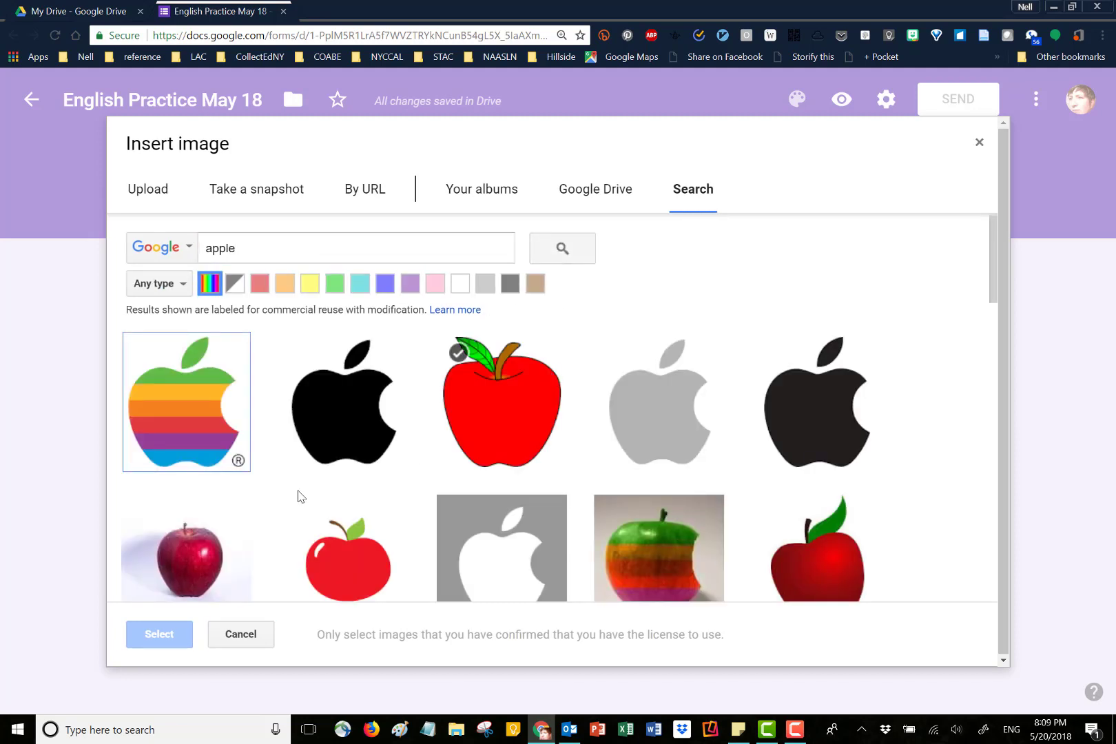
click(201, 572)
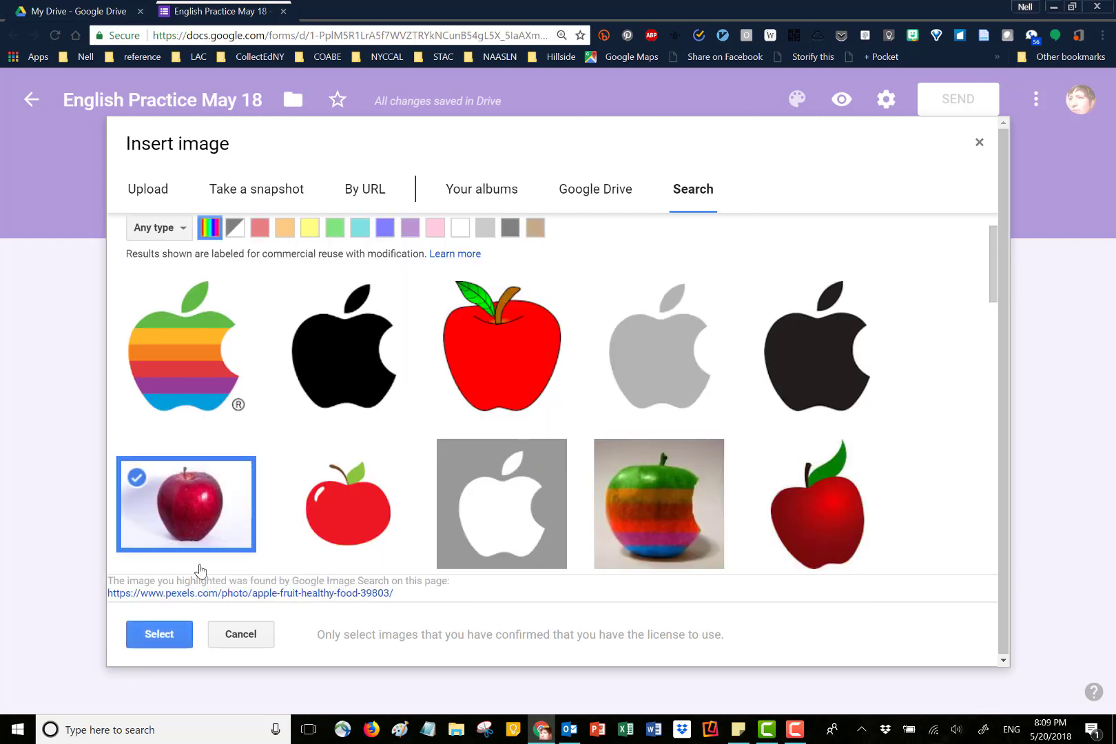
click(159, 635)
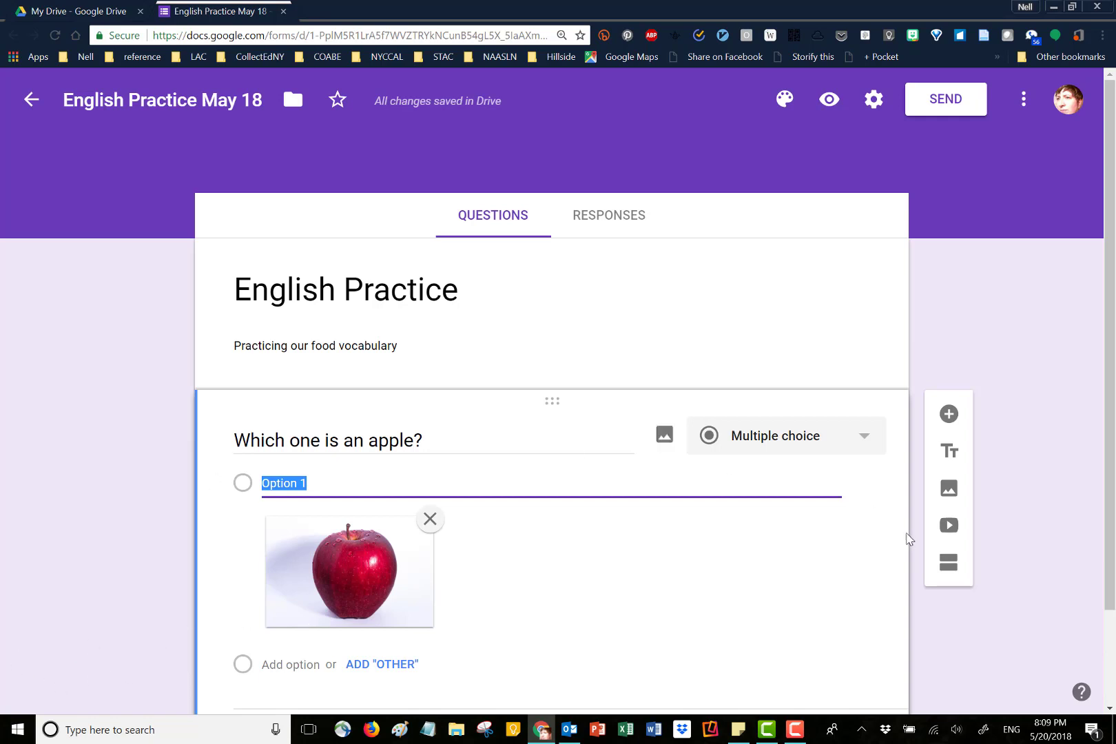
Add a second answer option and insert a photo of a leafy green cabbage found by searching Google images for "cabbage"
scroll(1110, 391, down, 2)
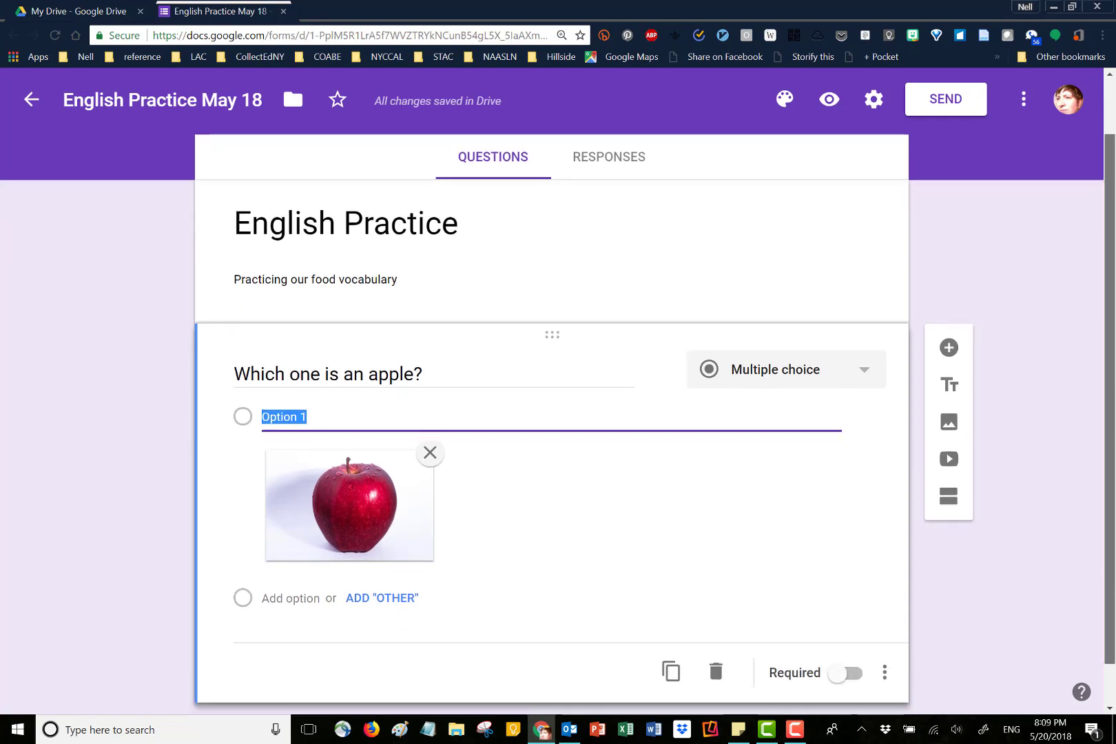
click(292, 576)
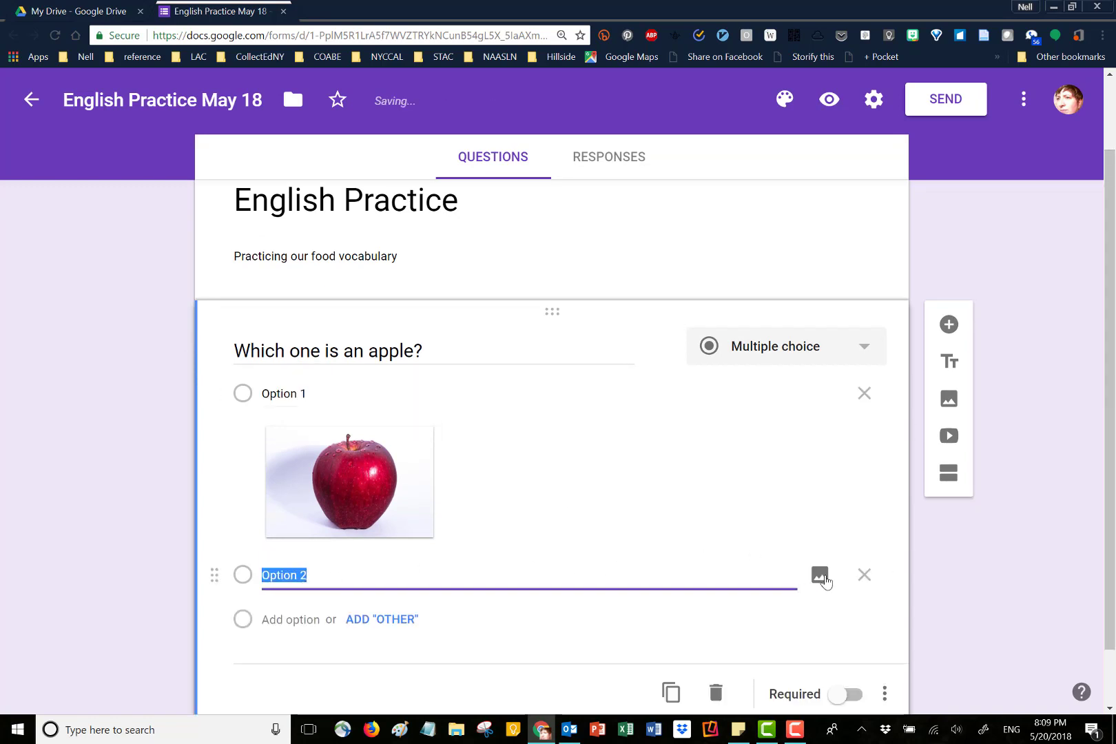
click(826, 580)
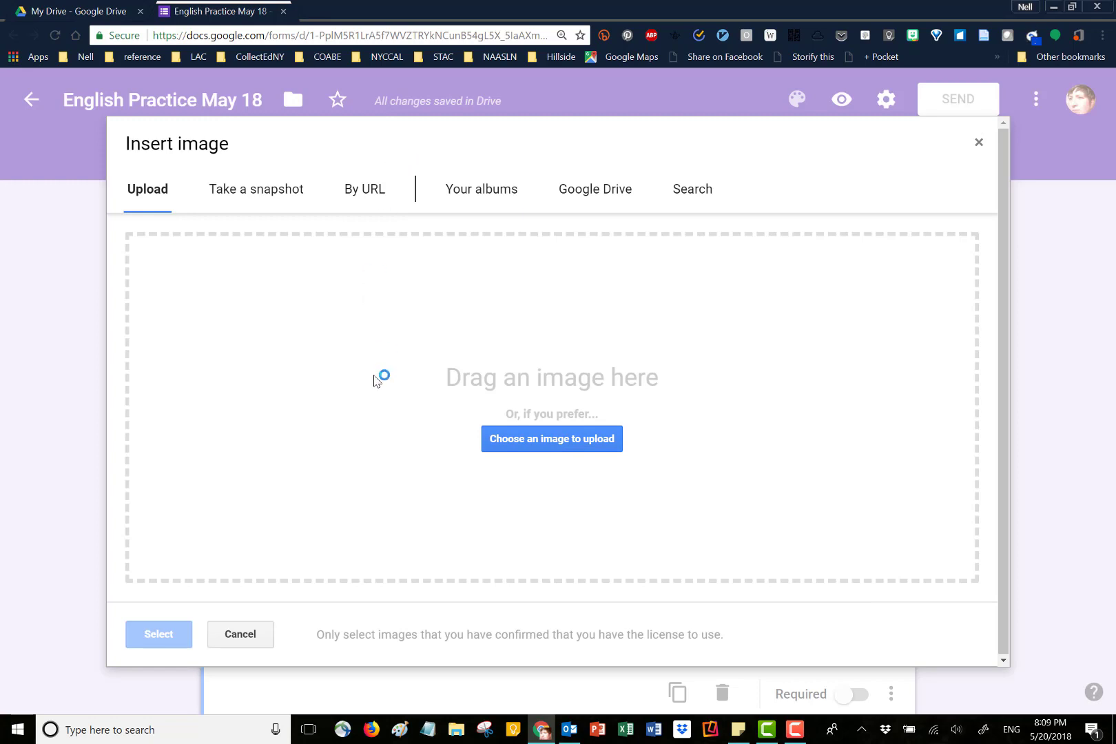
click(690, 197)
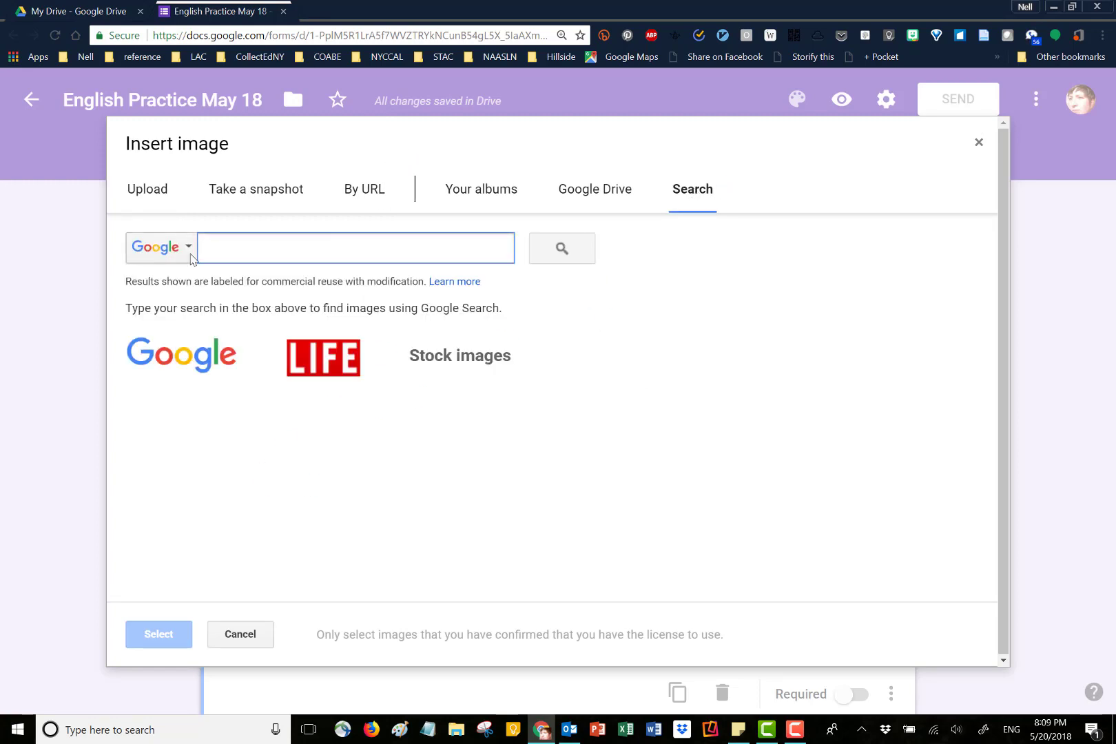
text(cabbage)
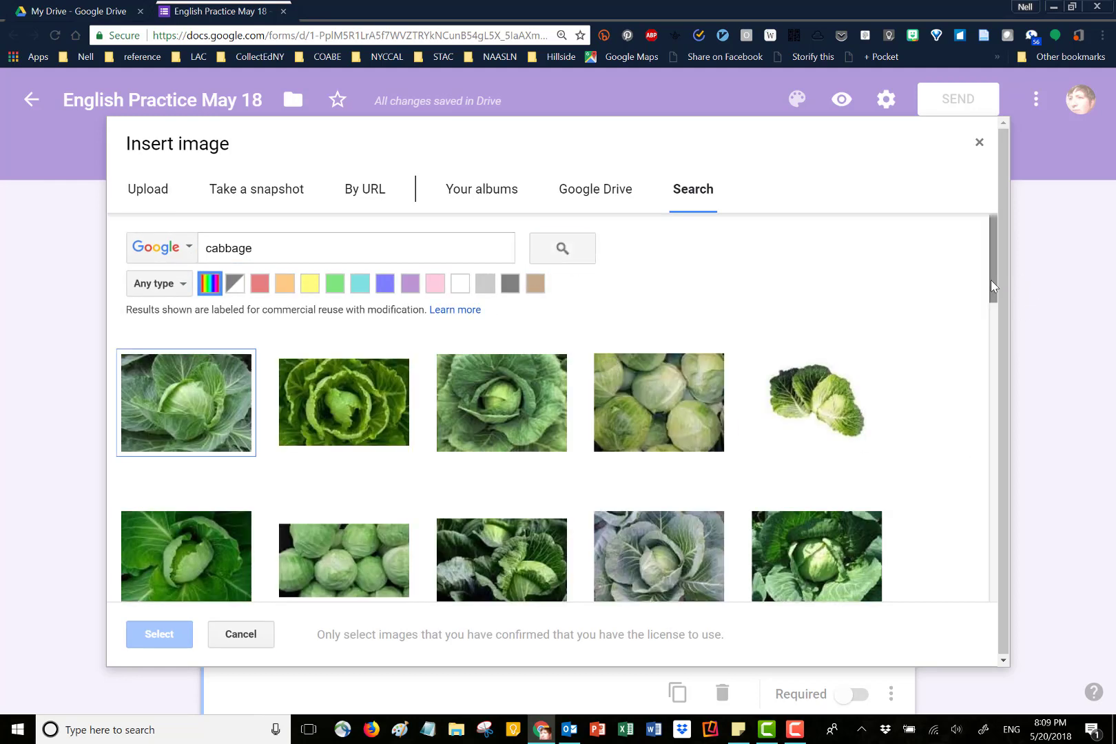
drag(996, 283, 1044, 448)
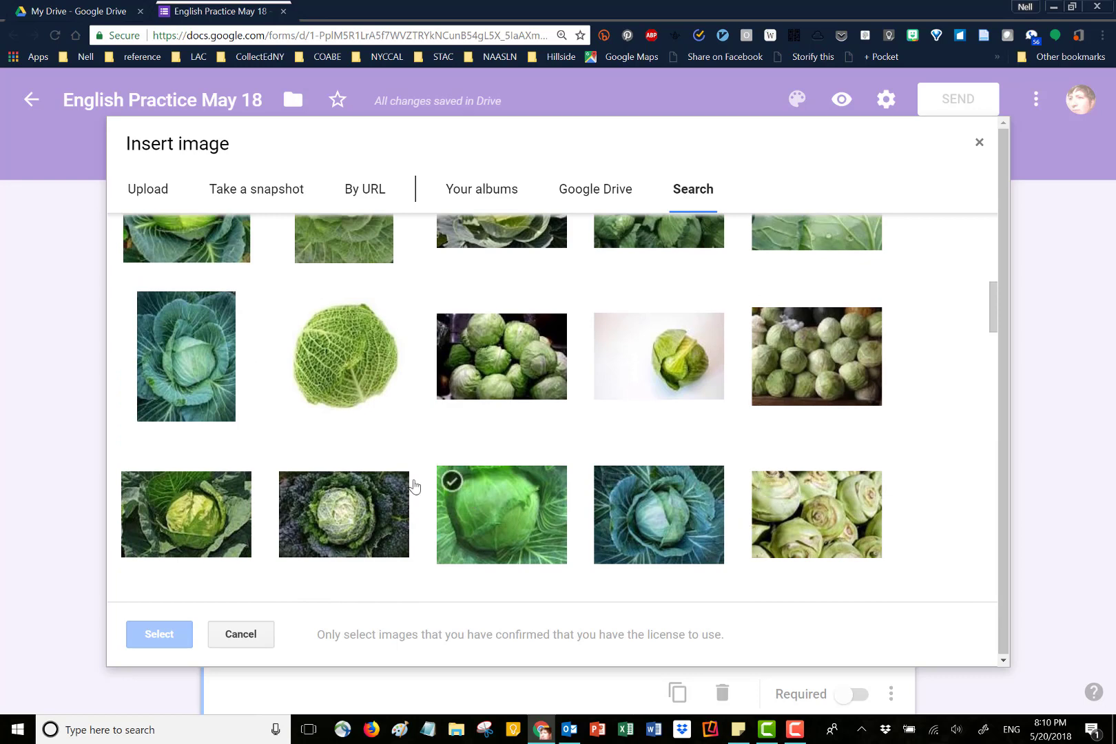
click(186, 358)
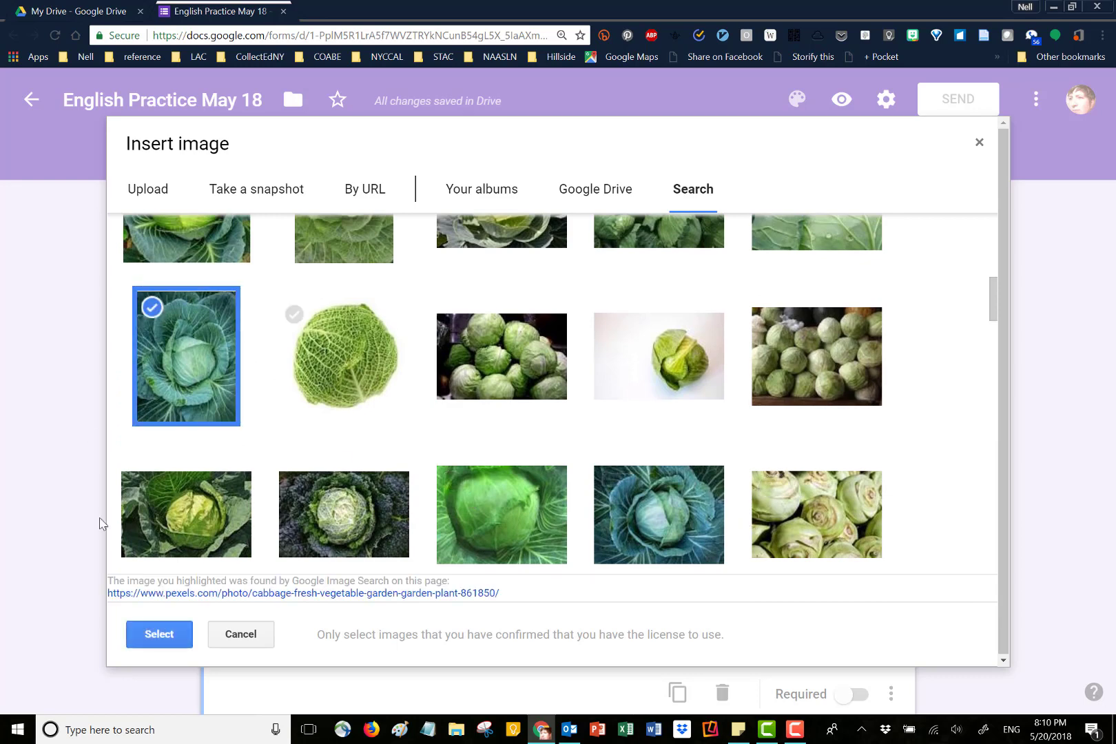
click(162, 640)
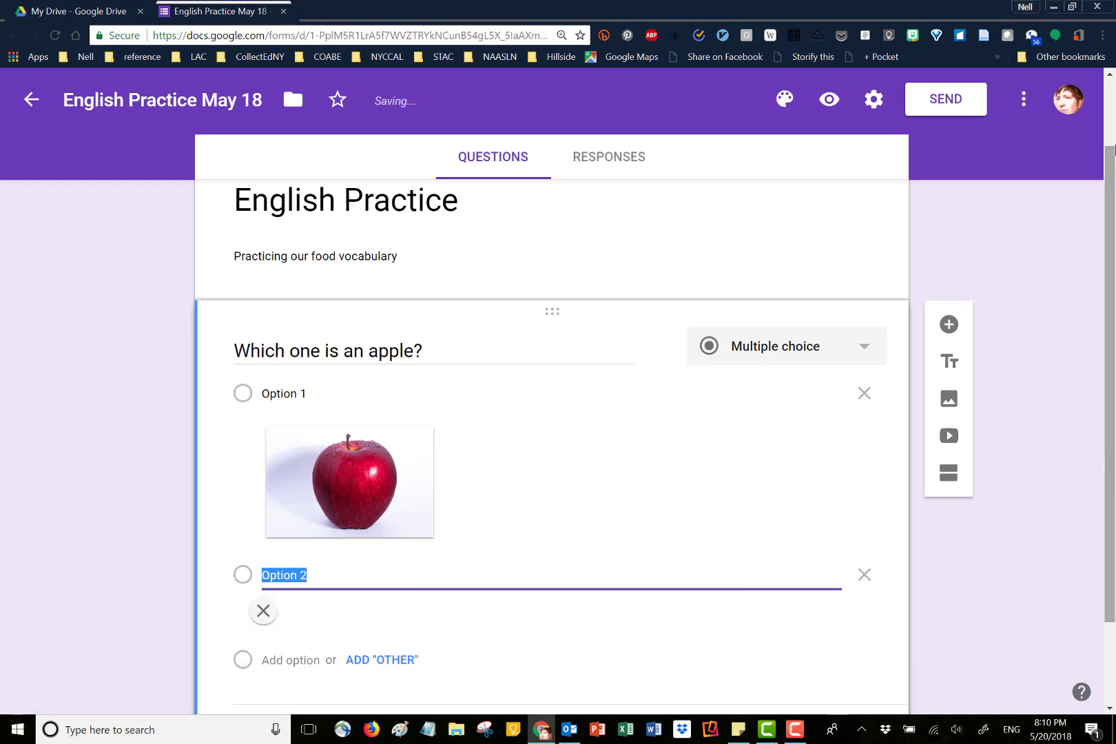
Rename the apple picture's answer option as A and the cabbage picture's option as B
drag(1111, 181, 1112, 284)
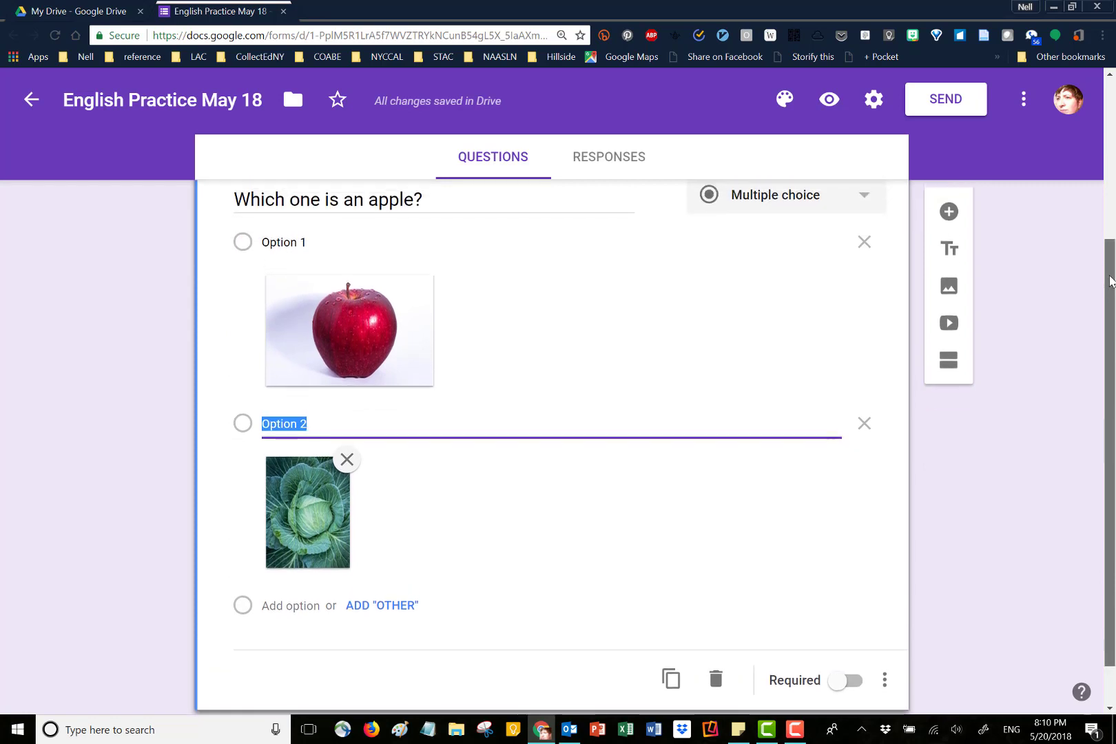
click(301, 238)
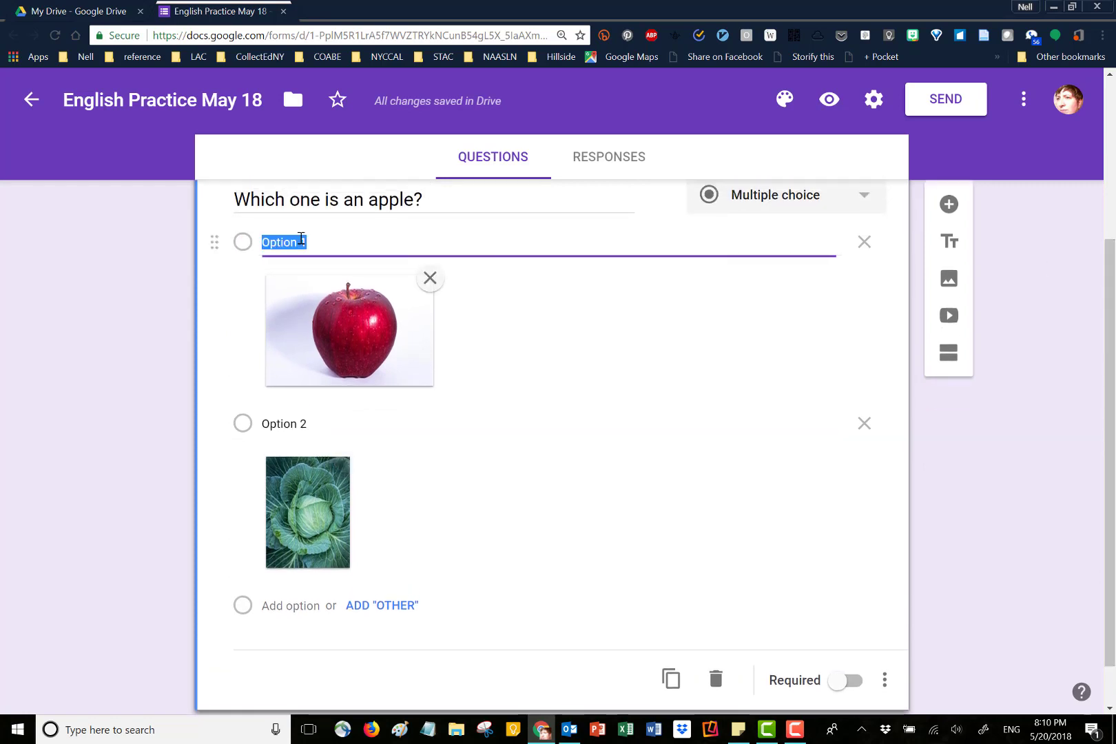
text(A)
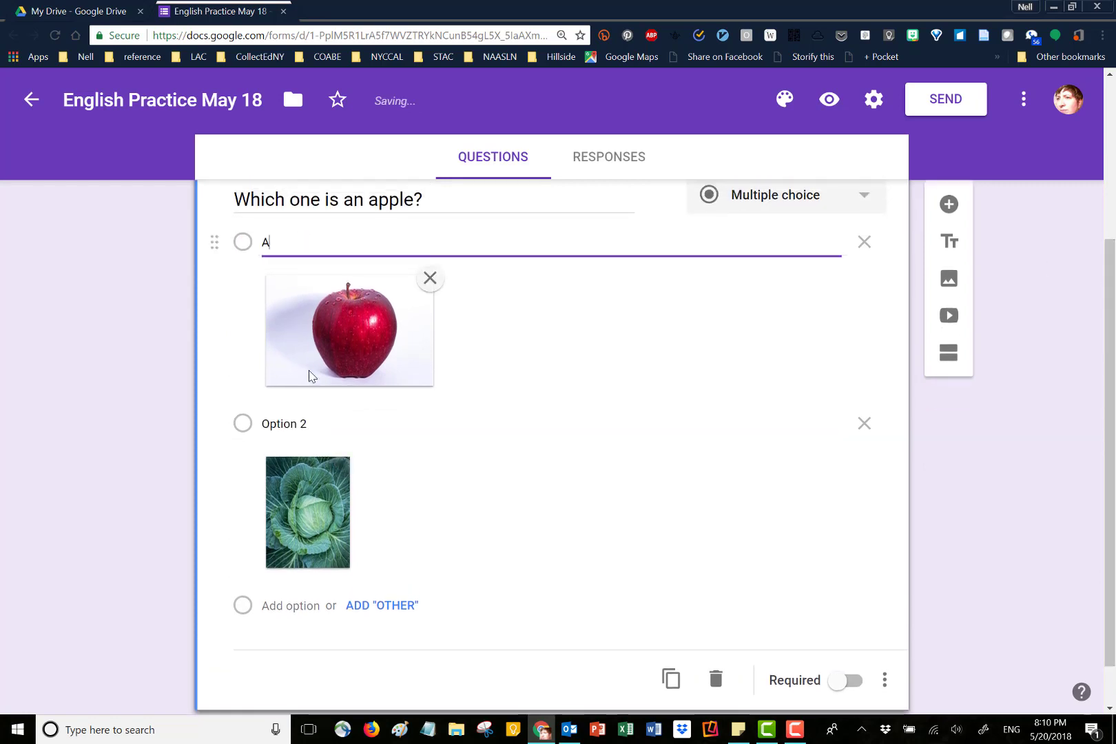
click(291, 424)
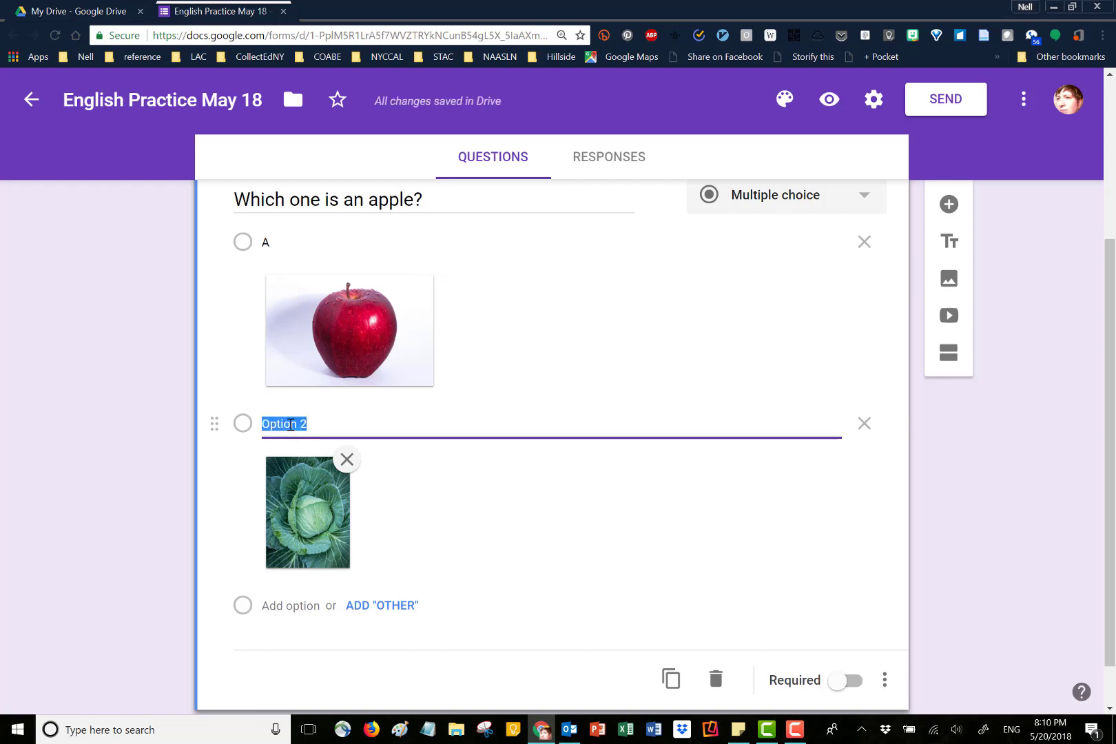
text(B)
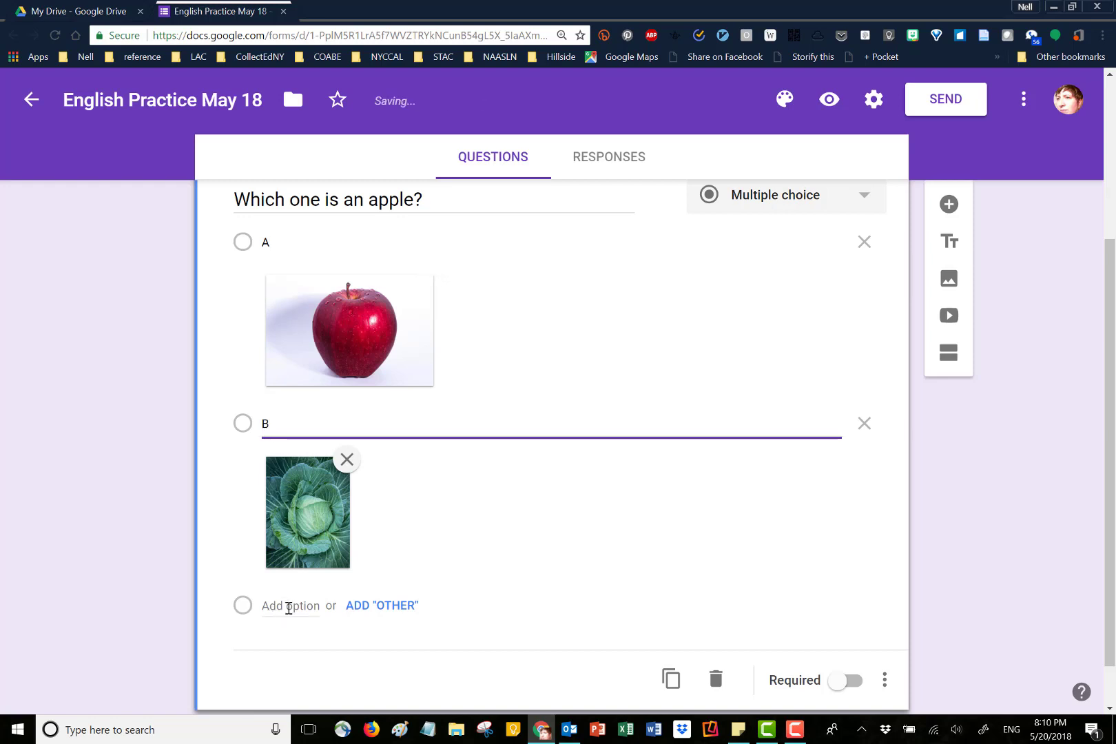
Add a third answer option C and insert a photo of a single red tomato found by searching Google images for "Tomato"
click(289, 606)
text(C)
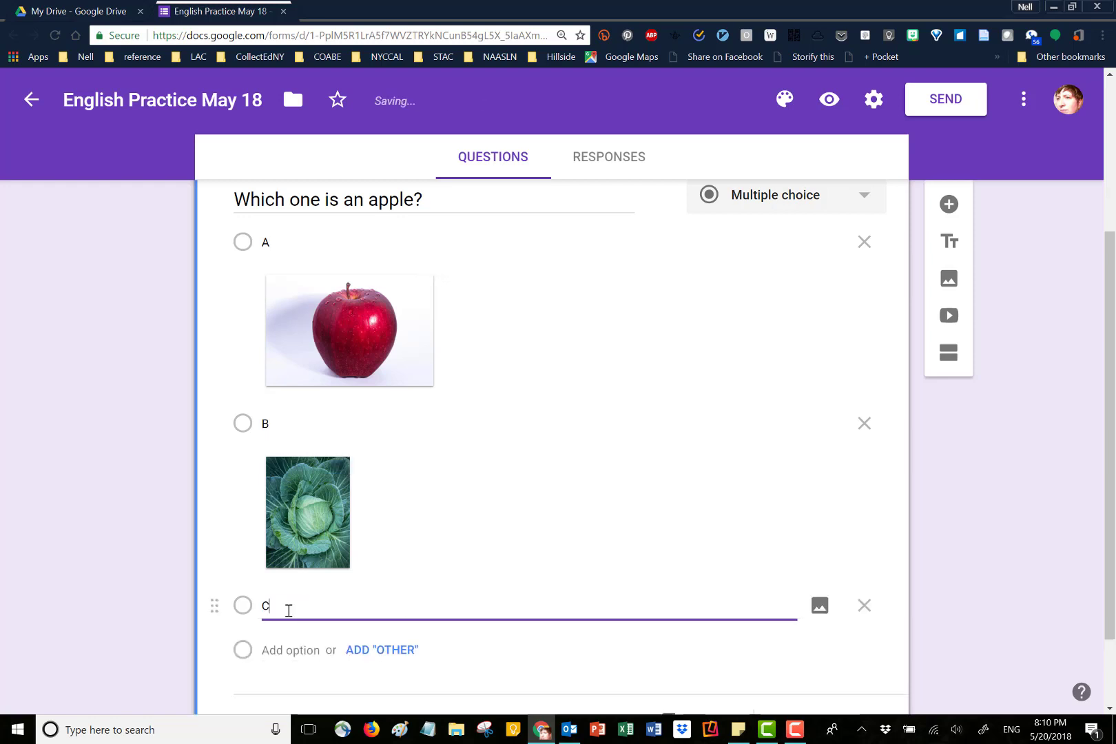
click(821, 606)
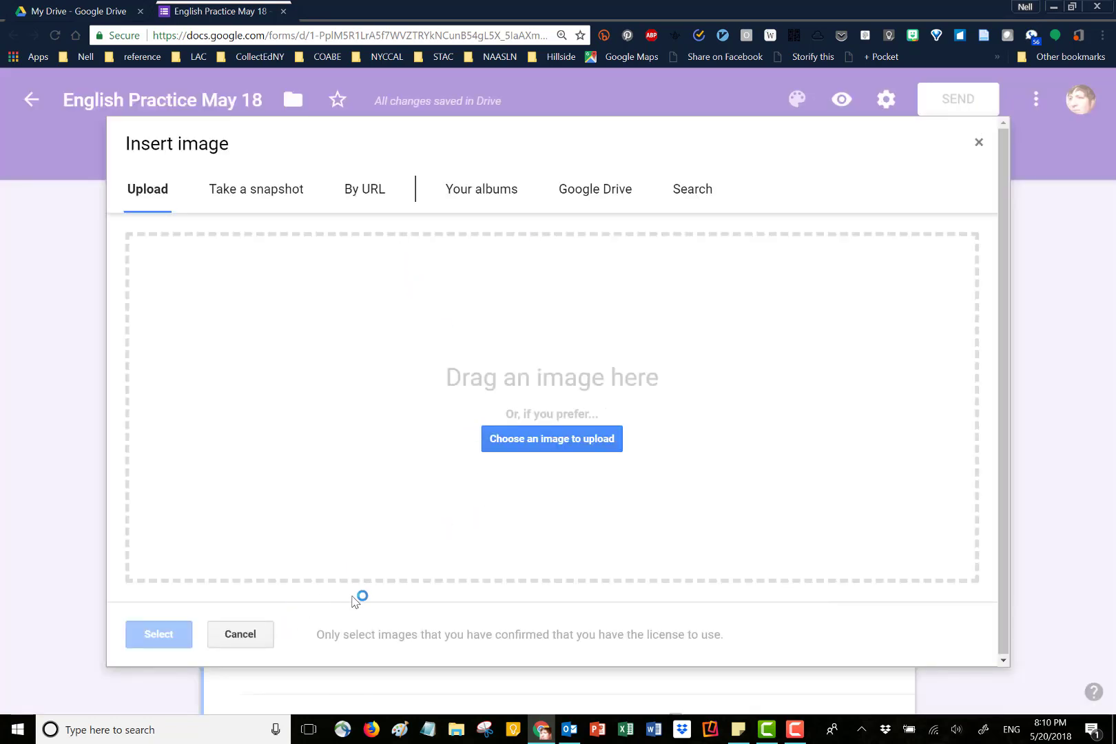
click(692, 190)
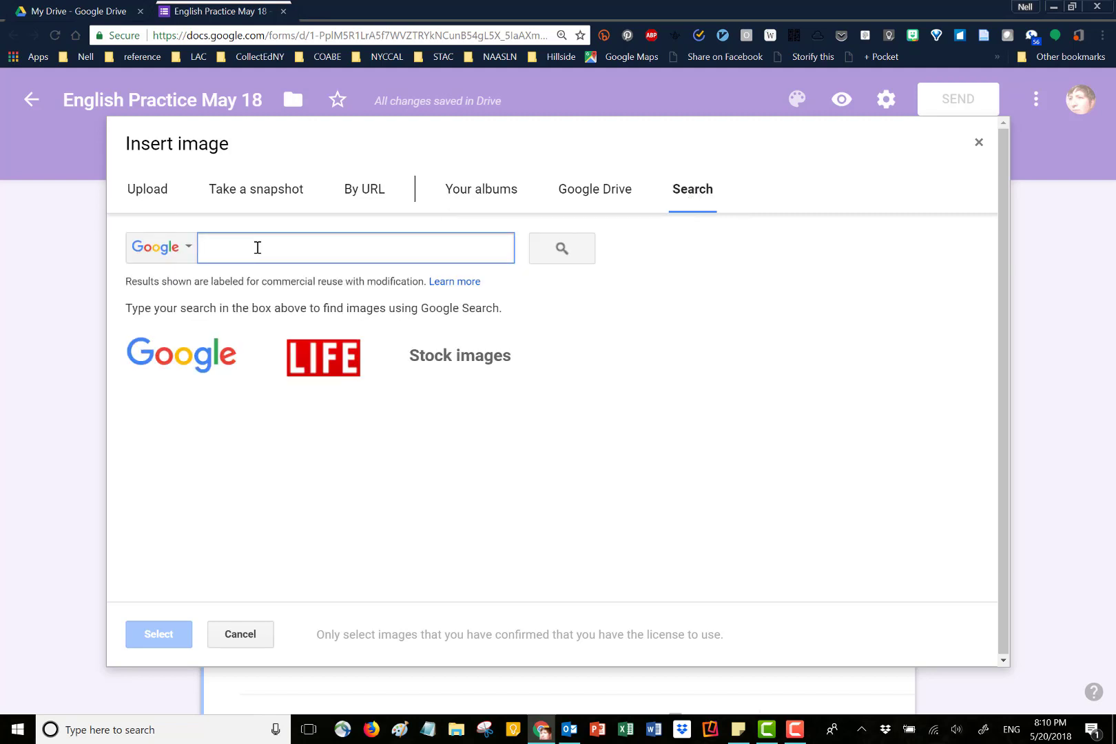
text(Tomato)
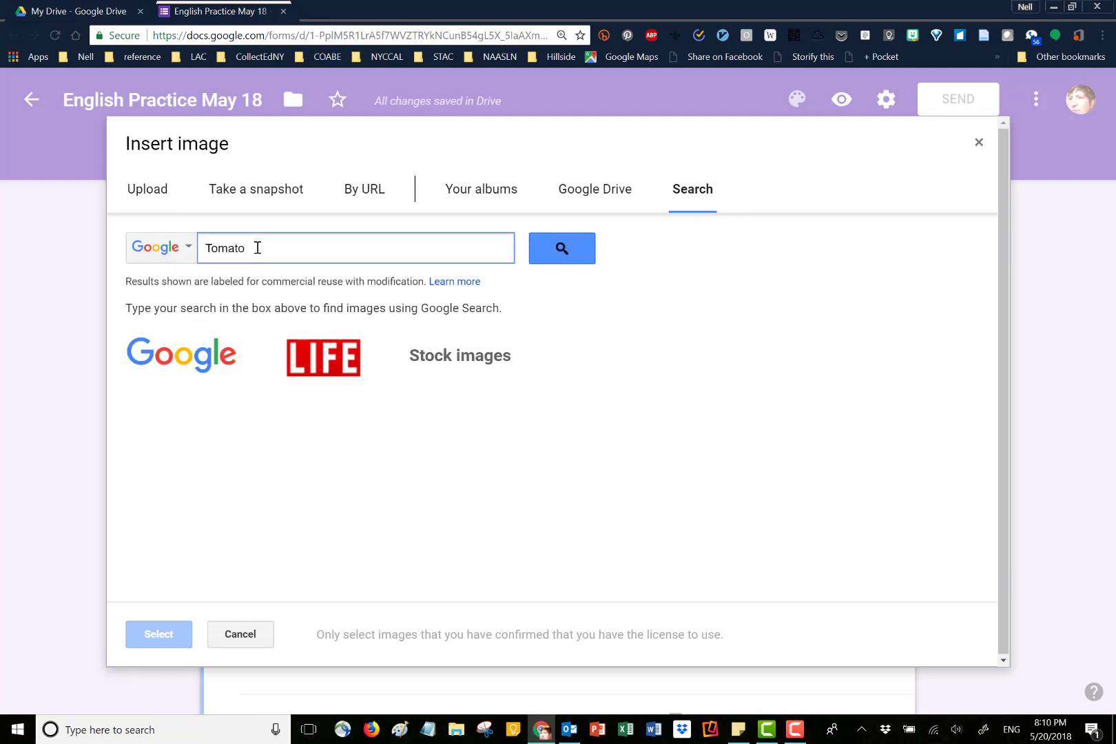
click(566, 257)
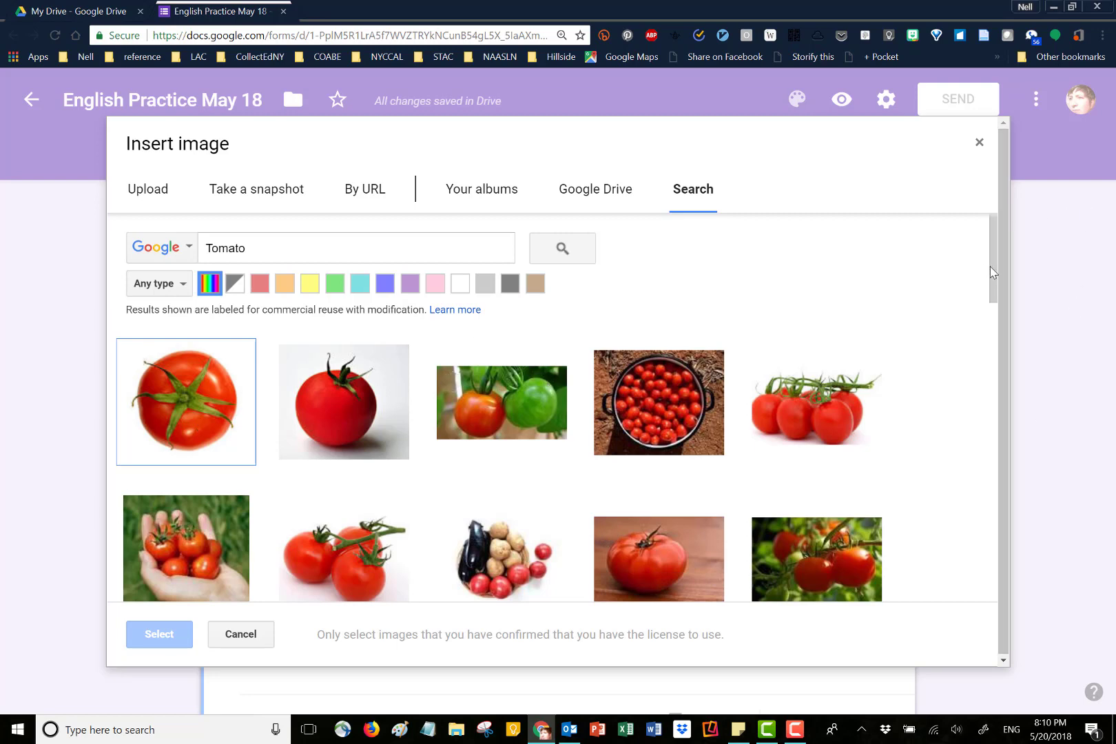
drag(992, 267, 1000, 354)
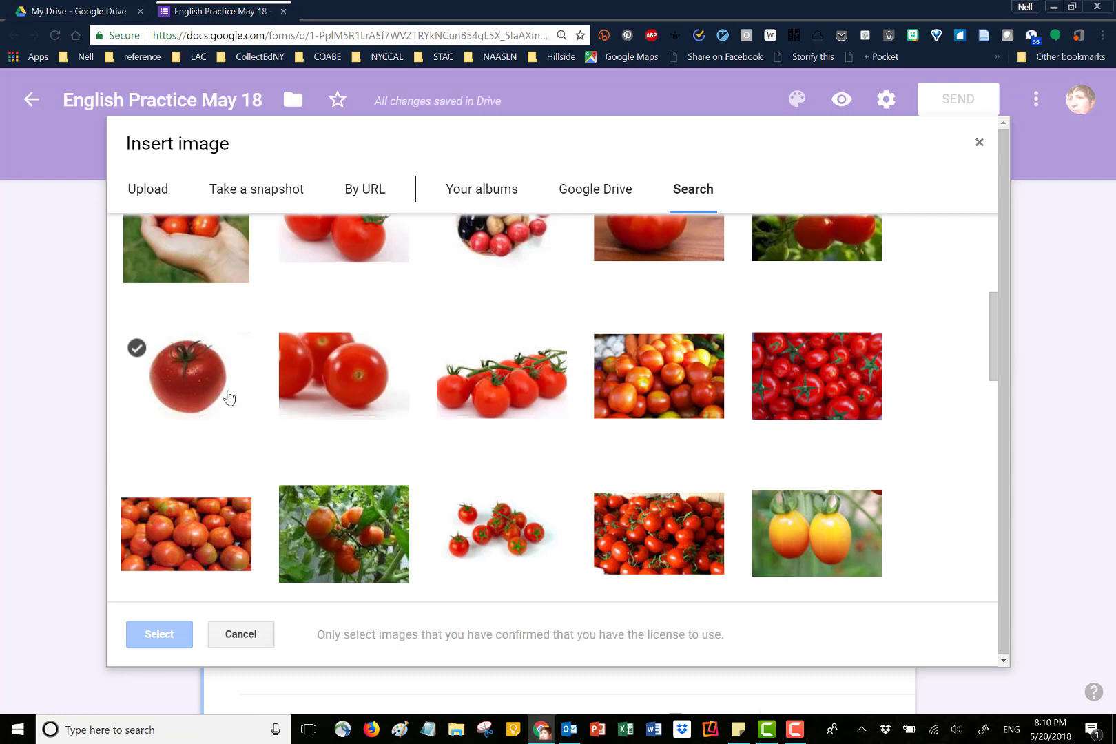
click(194, 384)
click(151, 634)
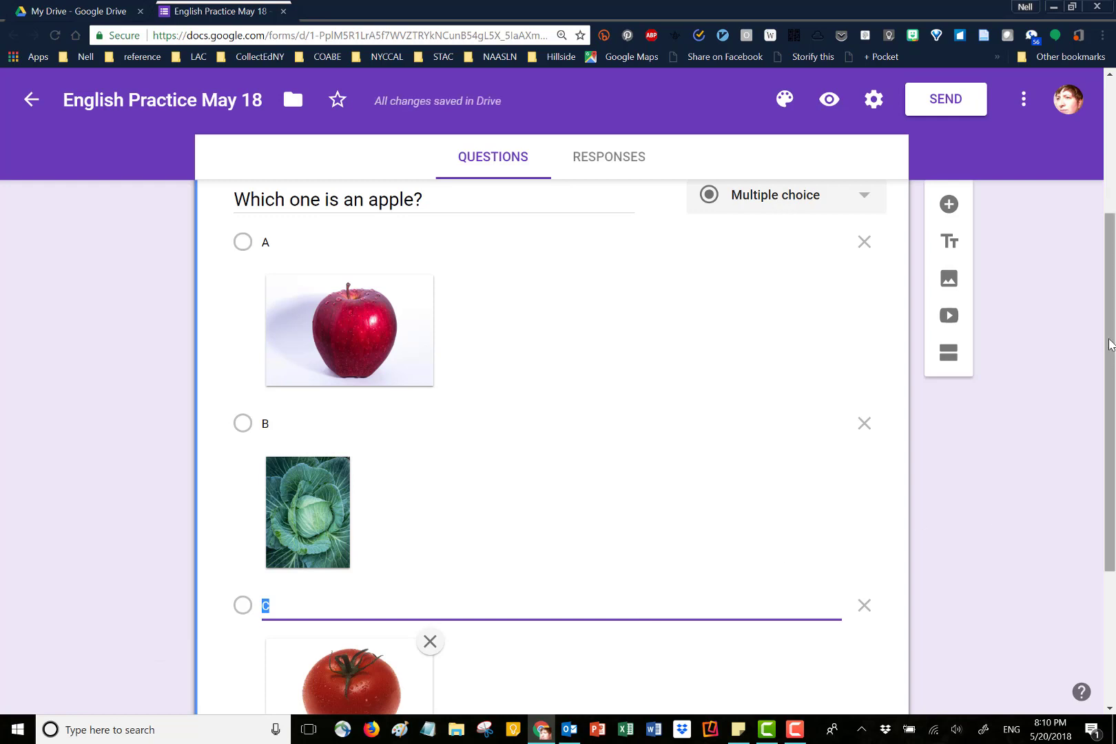
Make the apple question required and duplicate it
drag(1111, 344, 1113, 486)
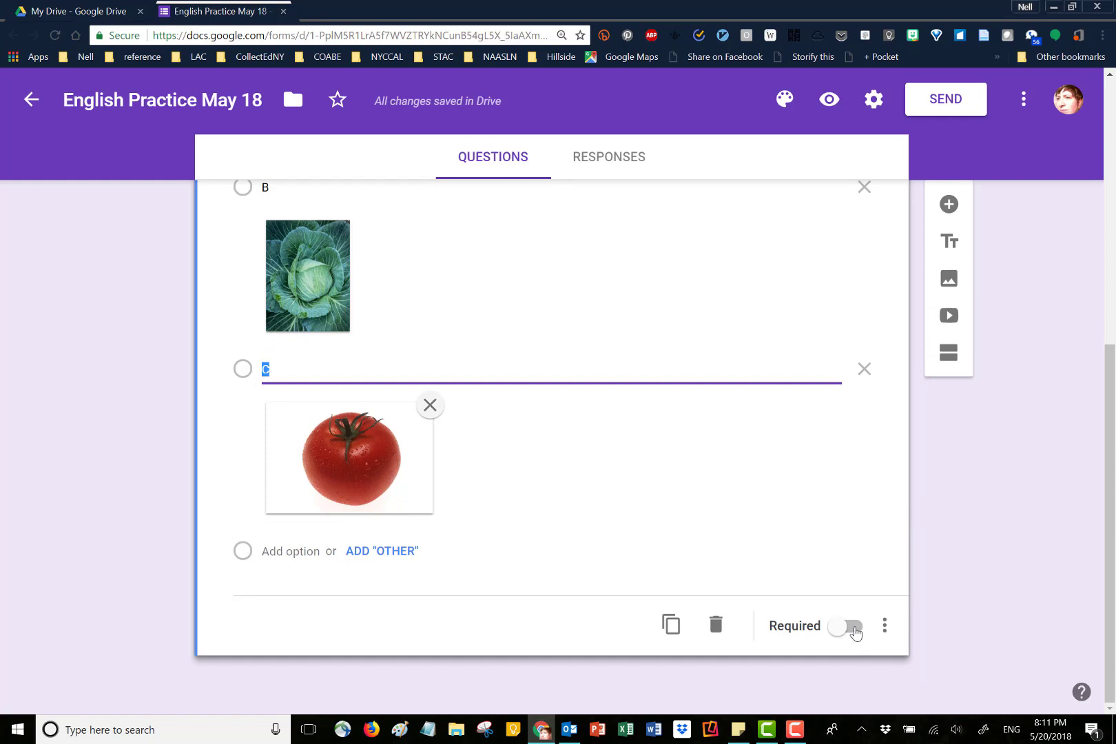
click(854, 630)
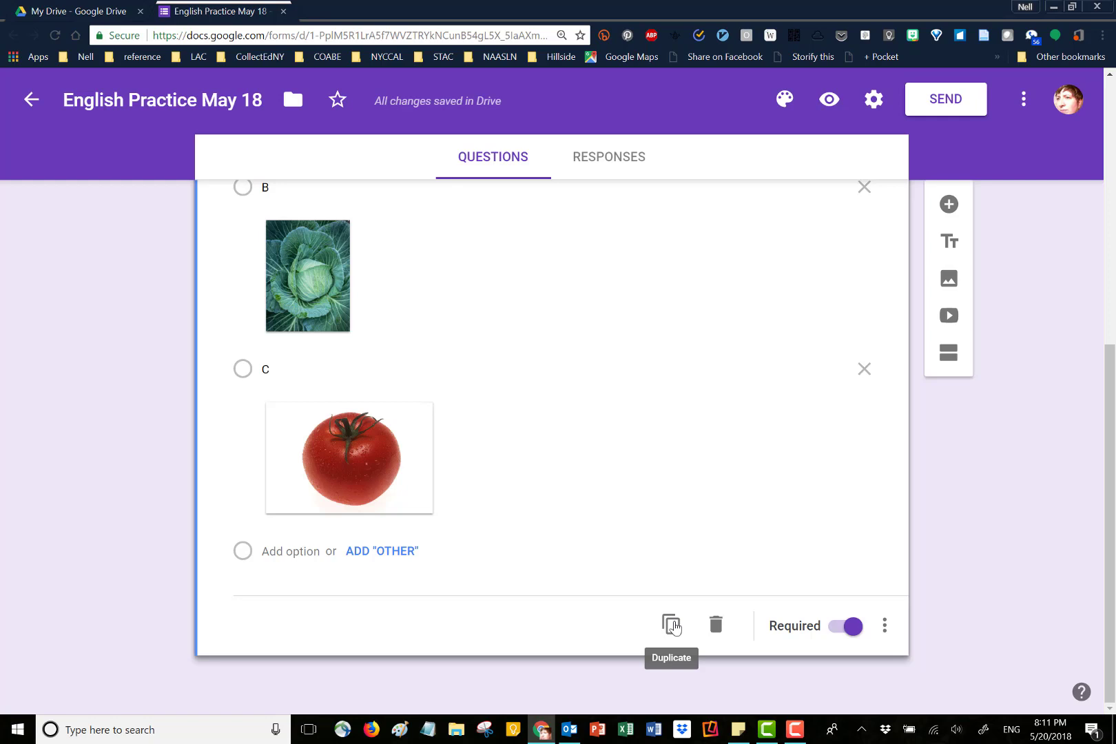
click(672, 625)
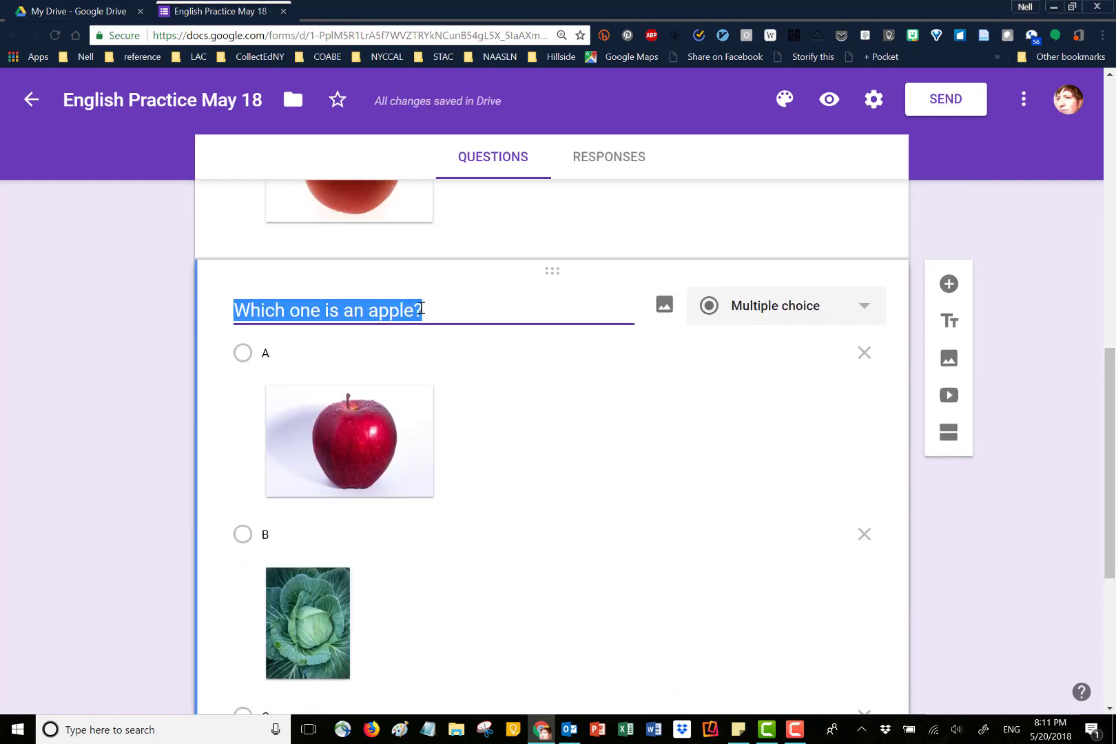
Change the duplicated question's text to "Which one is a cabbage?"
click(349, 313)
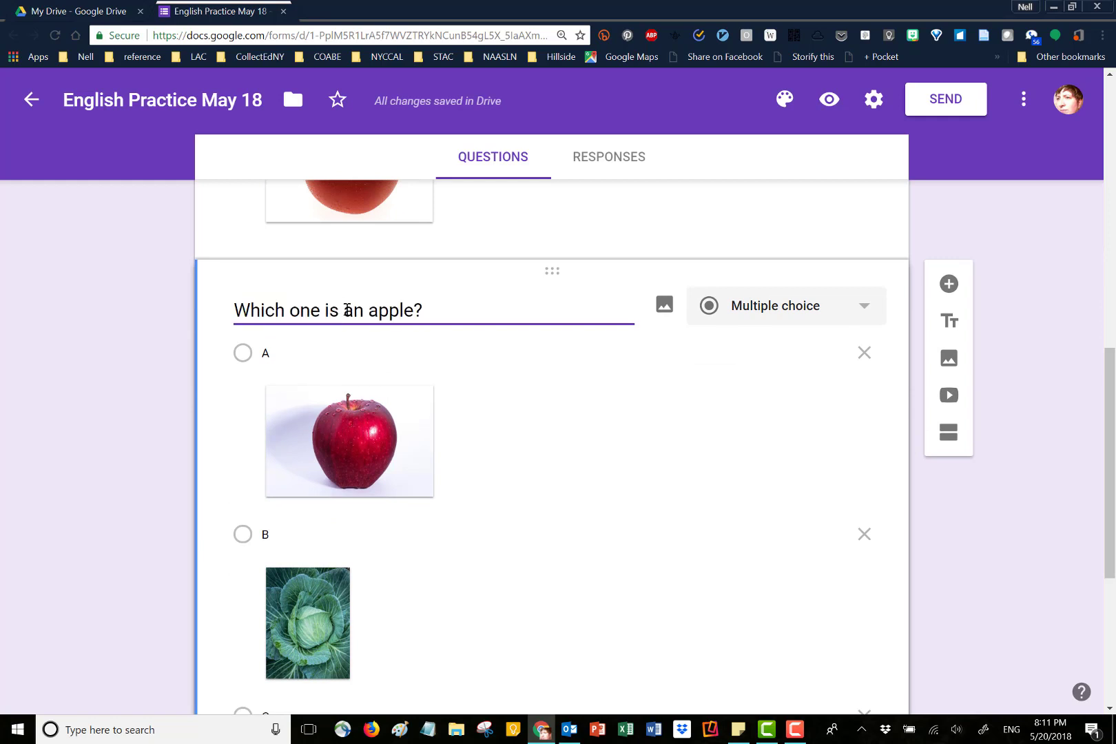
drag(353, 310, 414, 311)
text(cabbage)
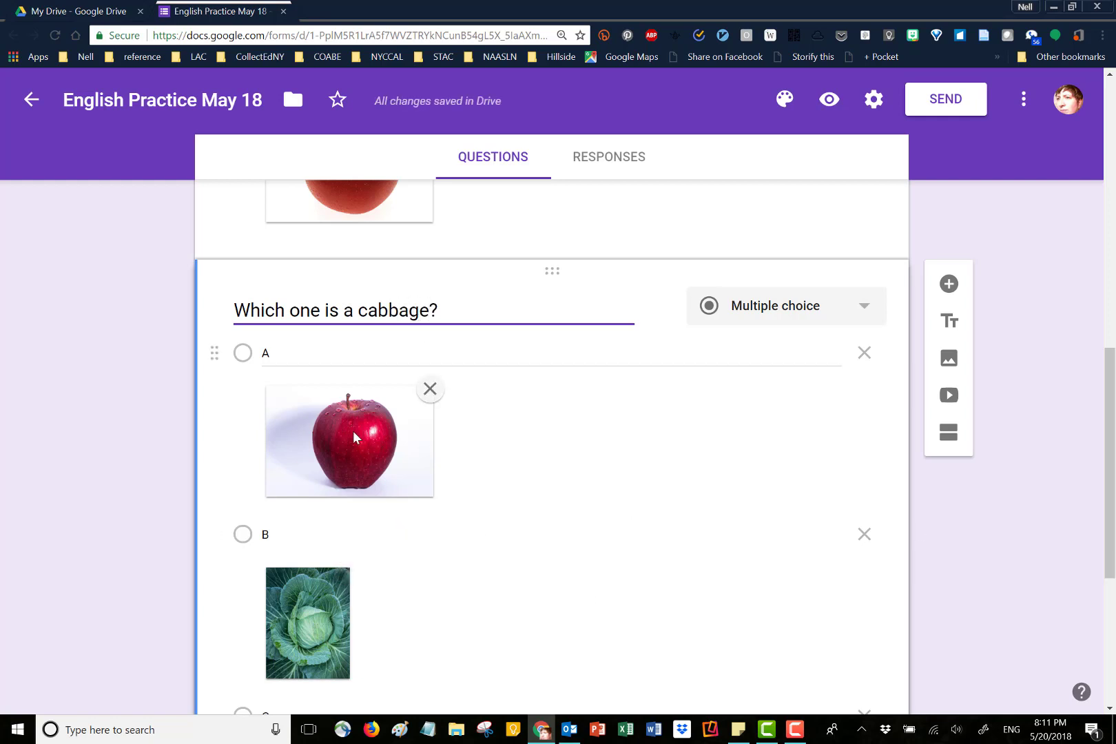
Replace option A's apple picture in the cabbage question with a photo of one leafy carrot found by searching Google images for "carrot"
click(429, 388)
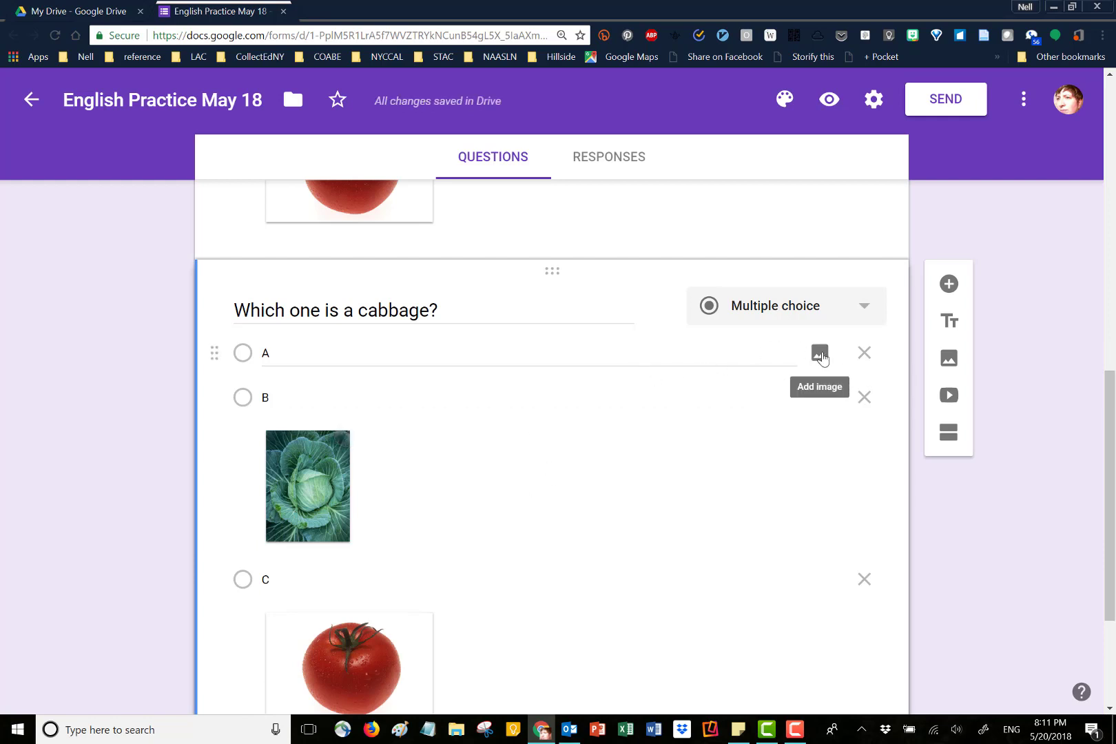
click(822, 357)
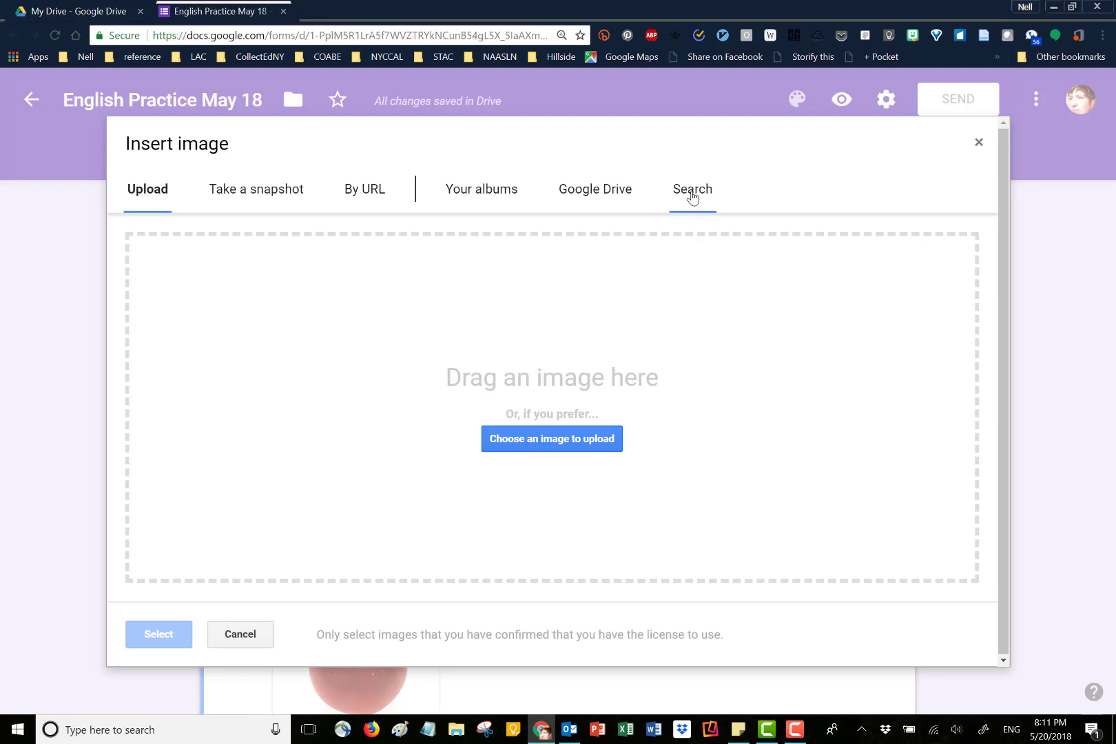
click(692, 198)
text(d)
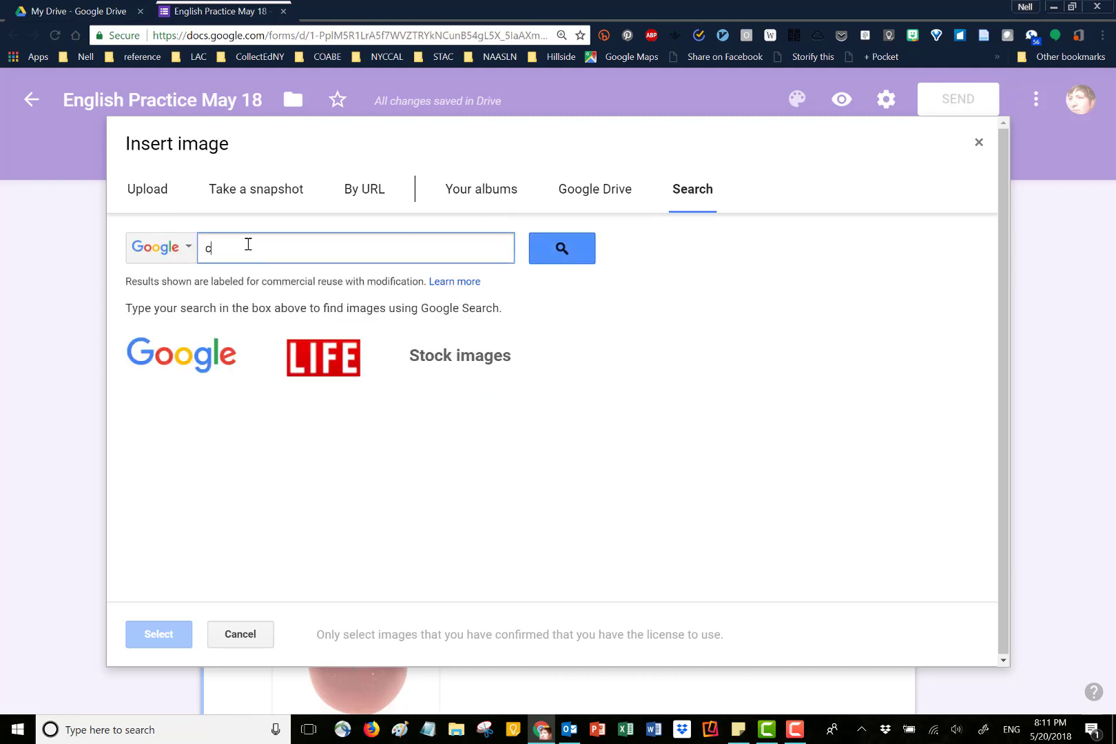
key(Return)
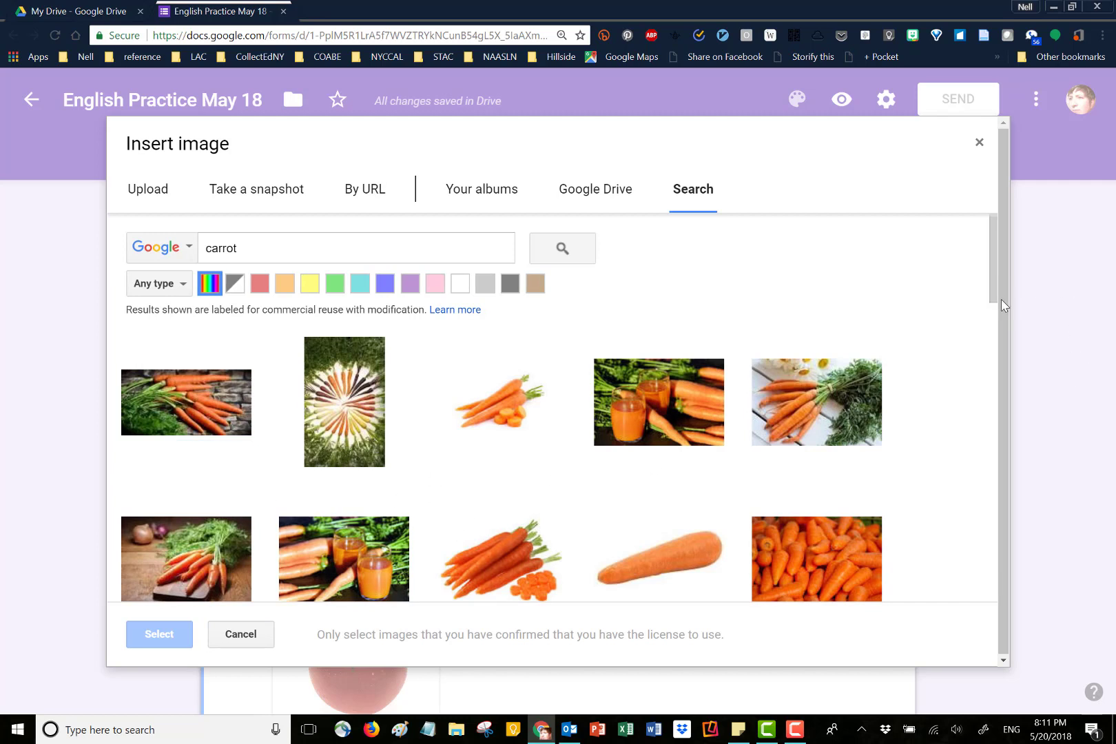
drag(999, 298, 1101, 470)
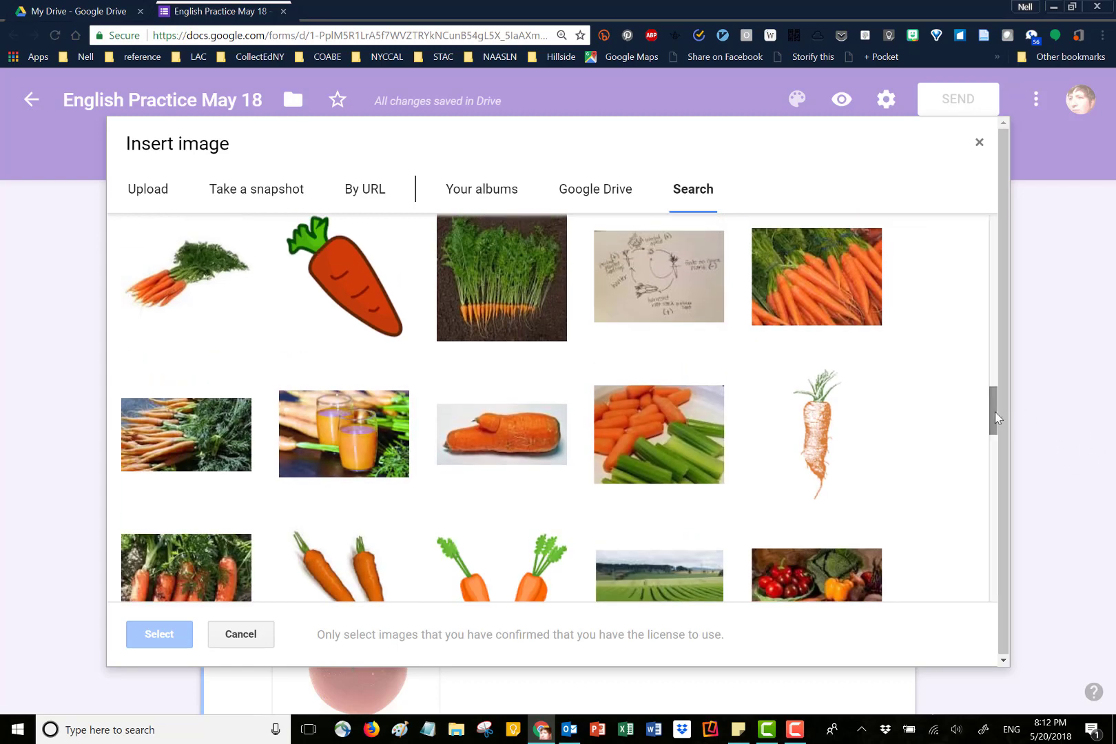
drag(992, 413, 1026, 581)
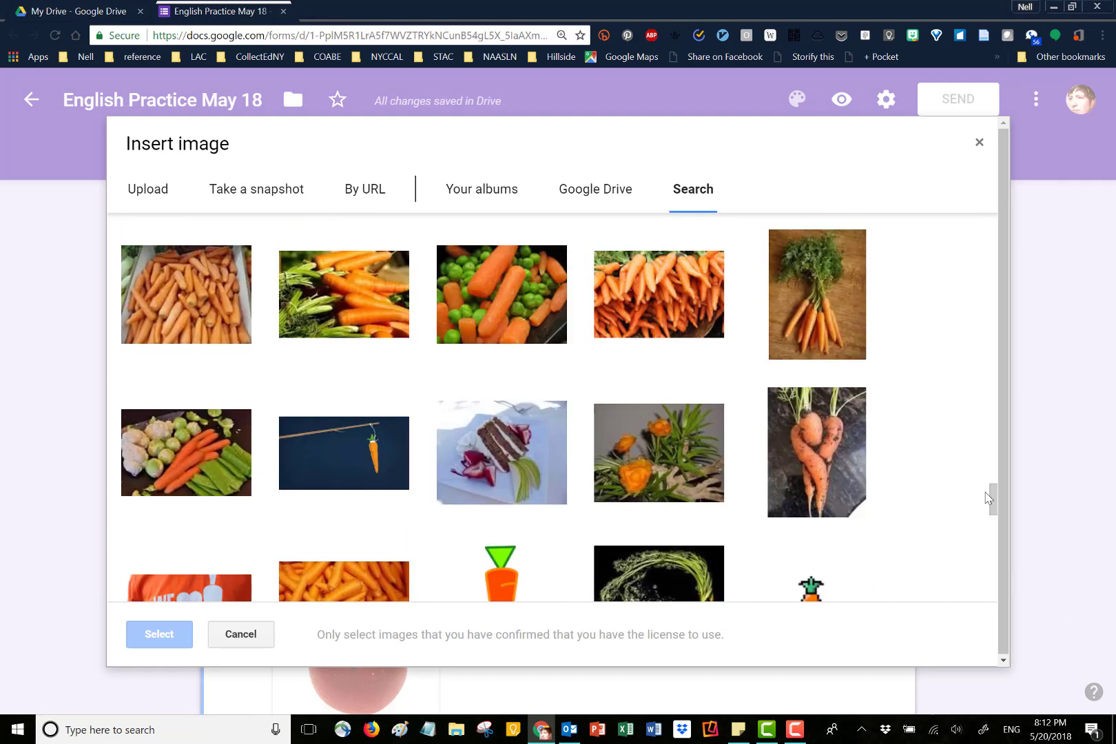
drag(986, 493, 977, 411)
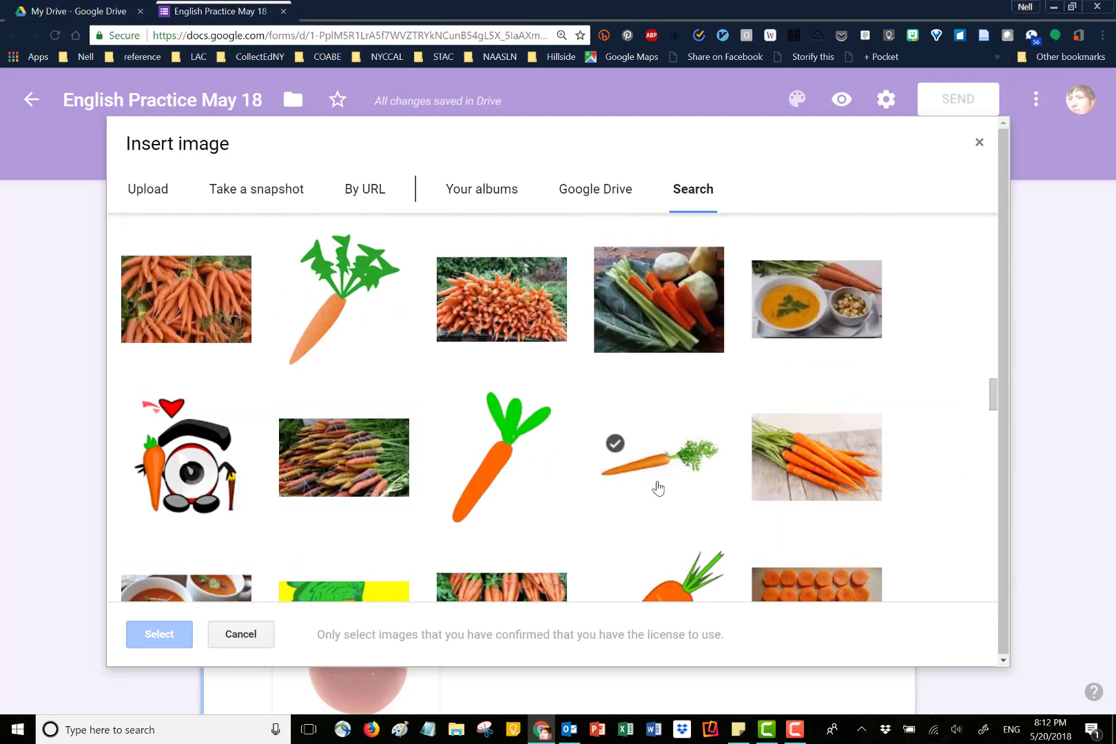
click(655, 459)
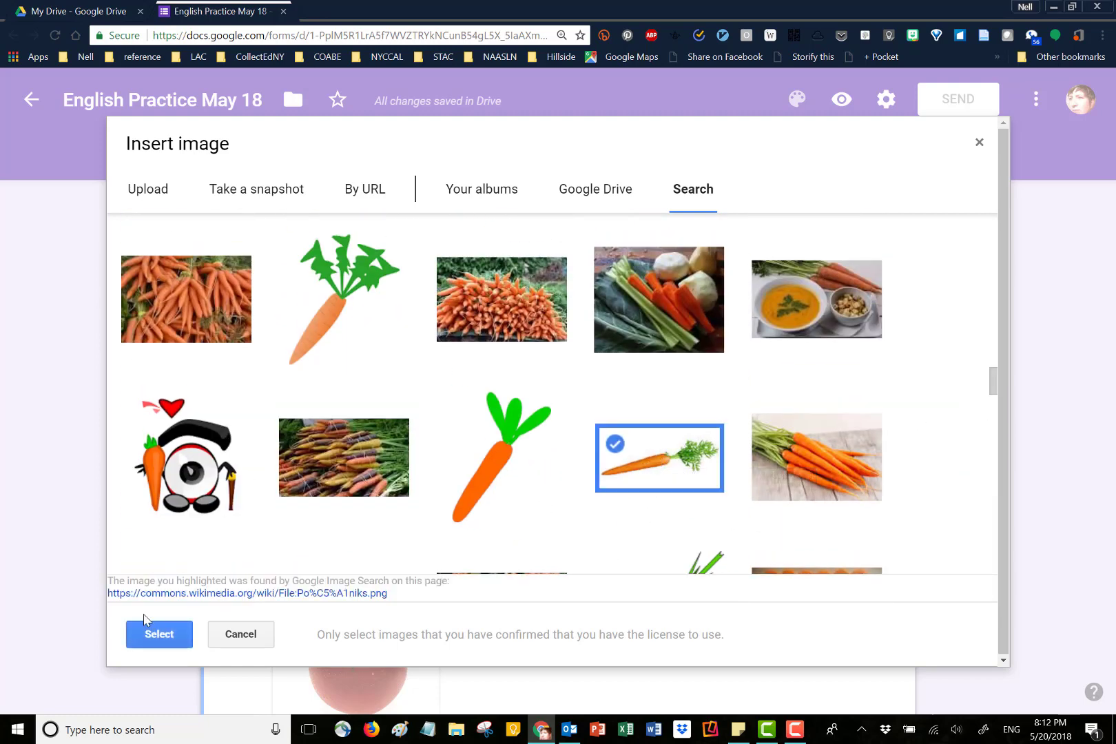
click(159, 634)
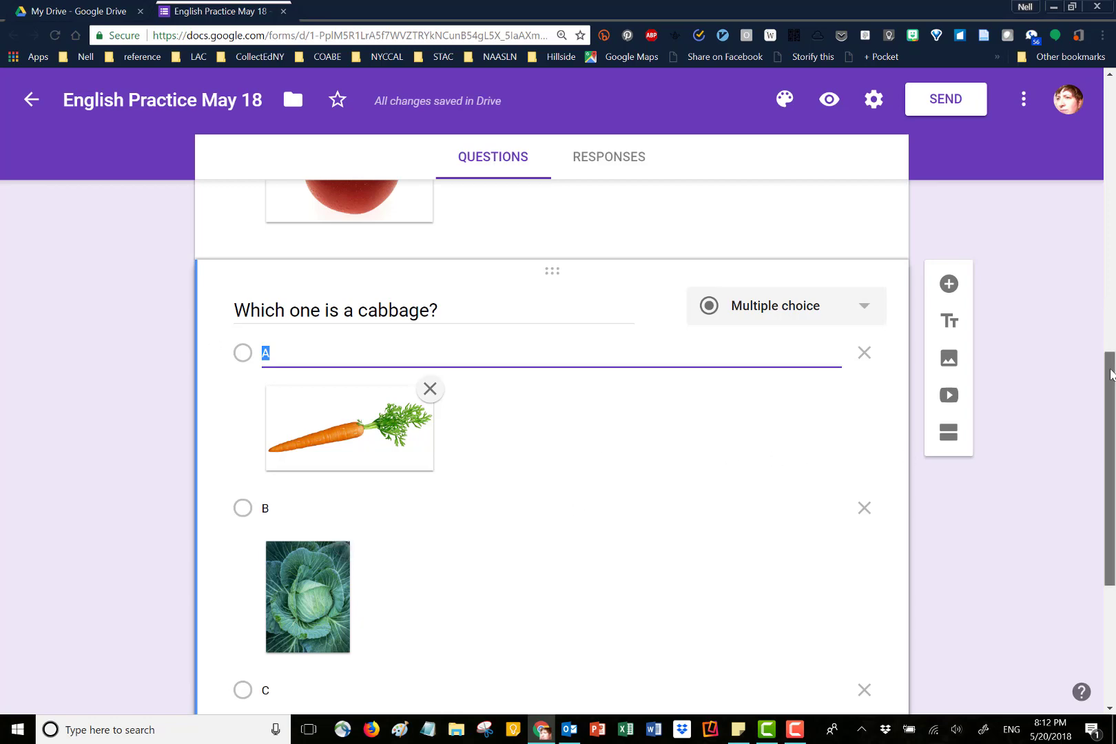
Add a new short answer question below the cabbage question reading "What is your name?"
drag(1109, 373, 1114, 421)
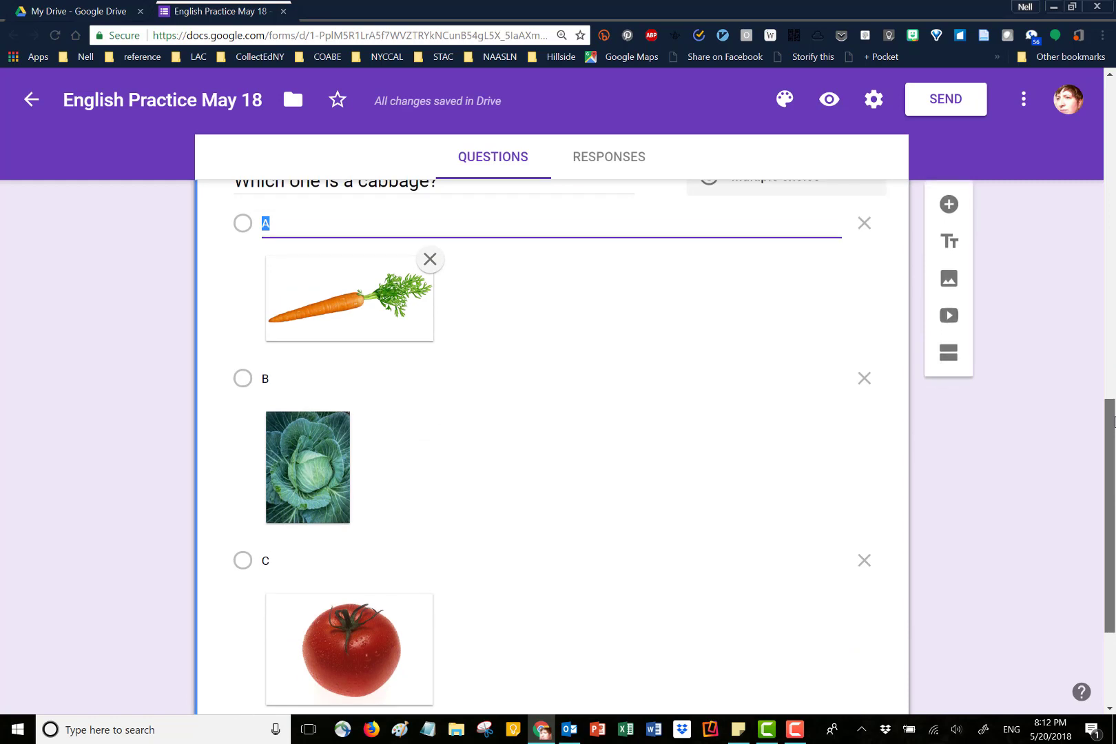
click(952, 207)
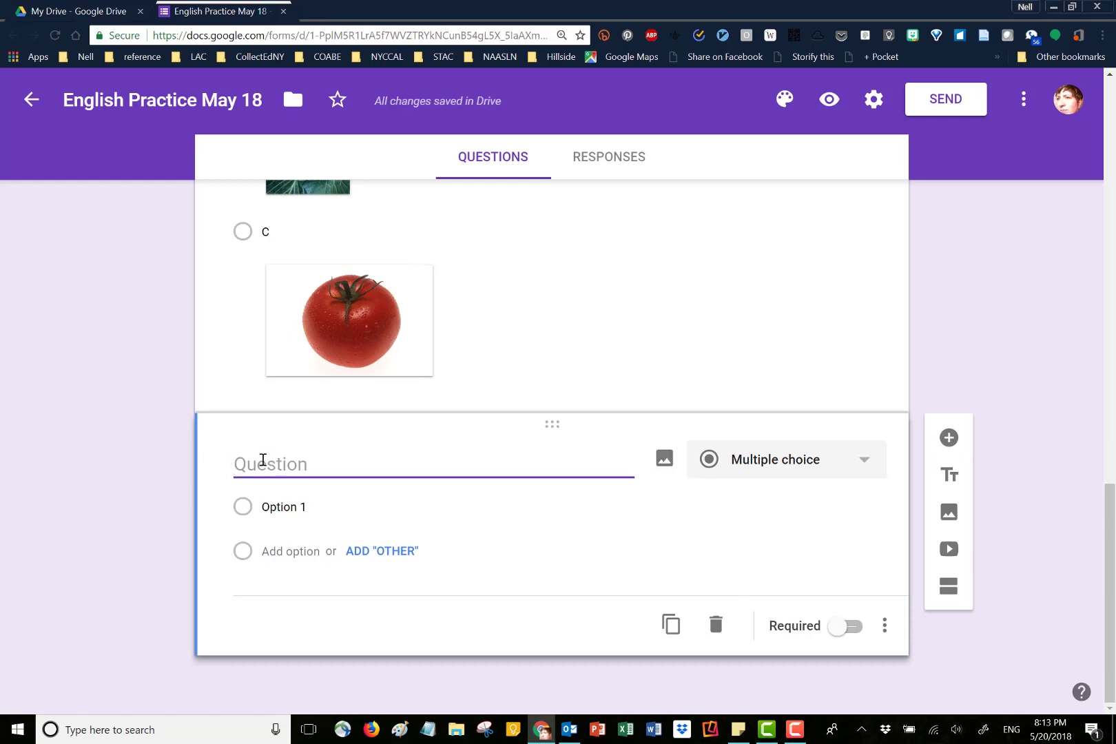
text(What is your name?)
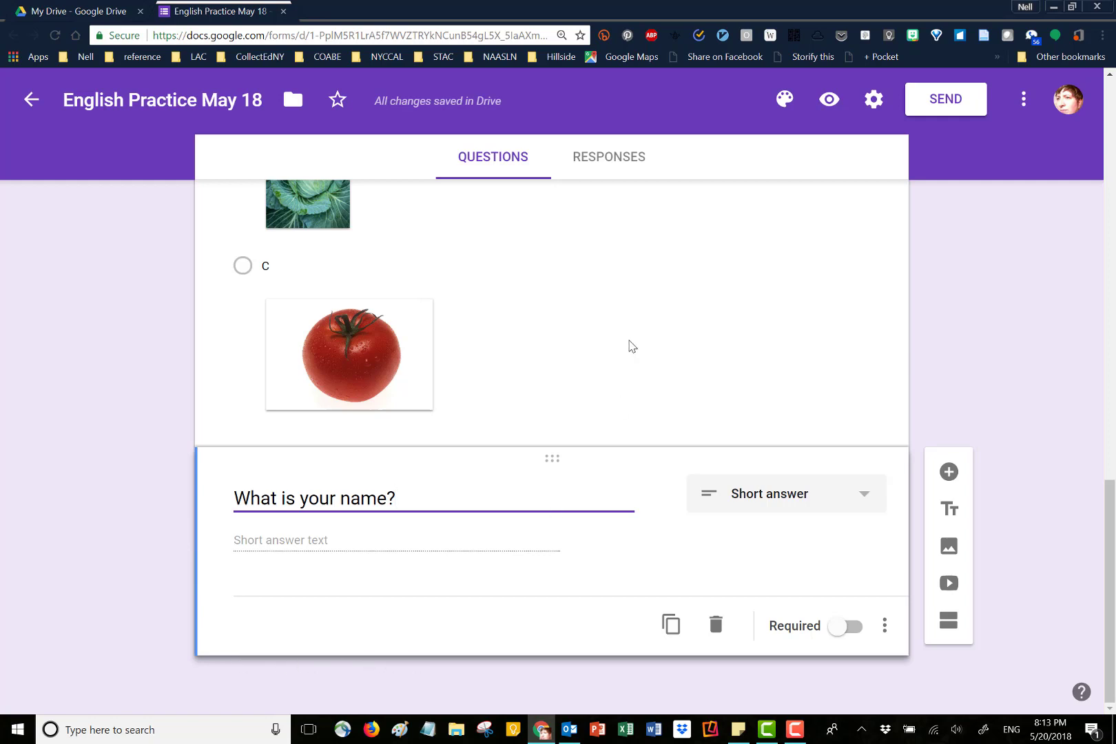
Move the "What is your name?" question above the apple question so it comes first in the form
click(616, 284)
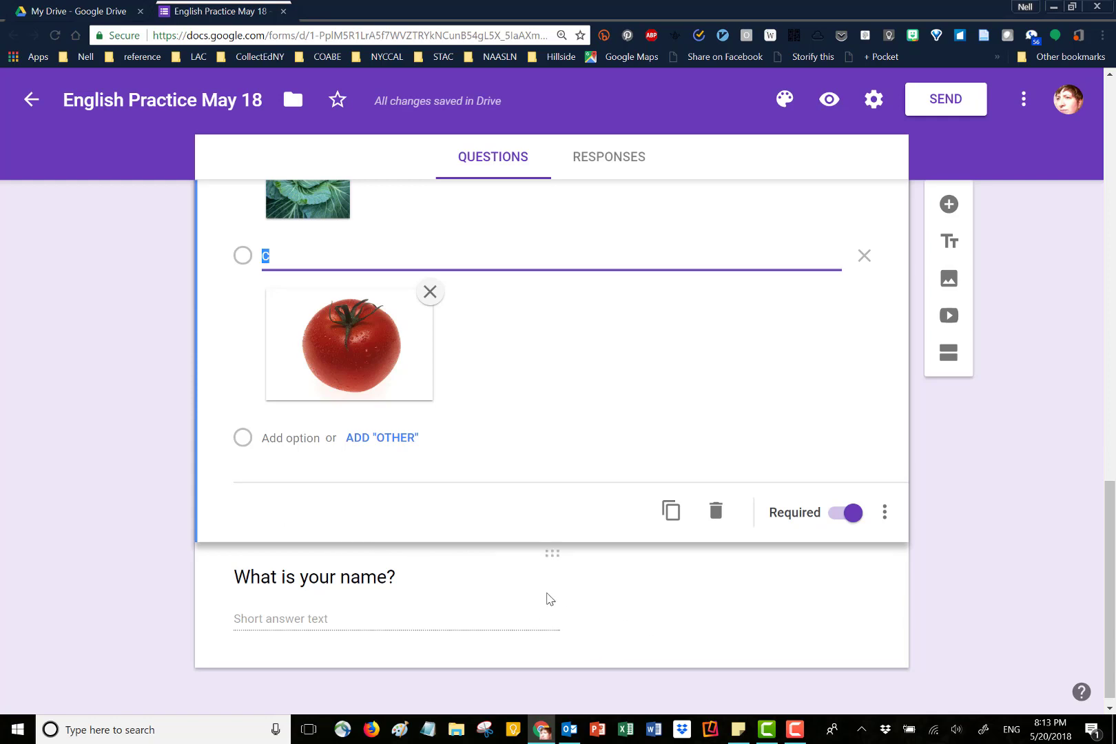
click(549, 599)
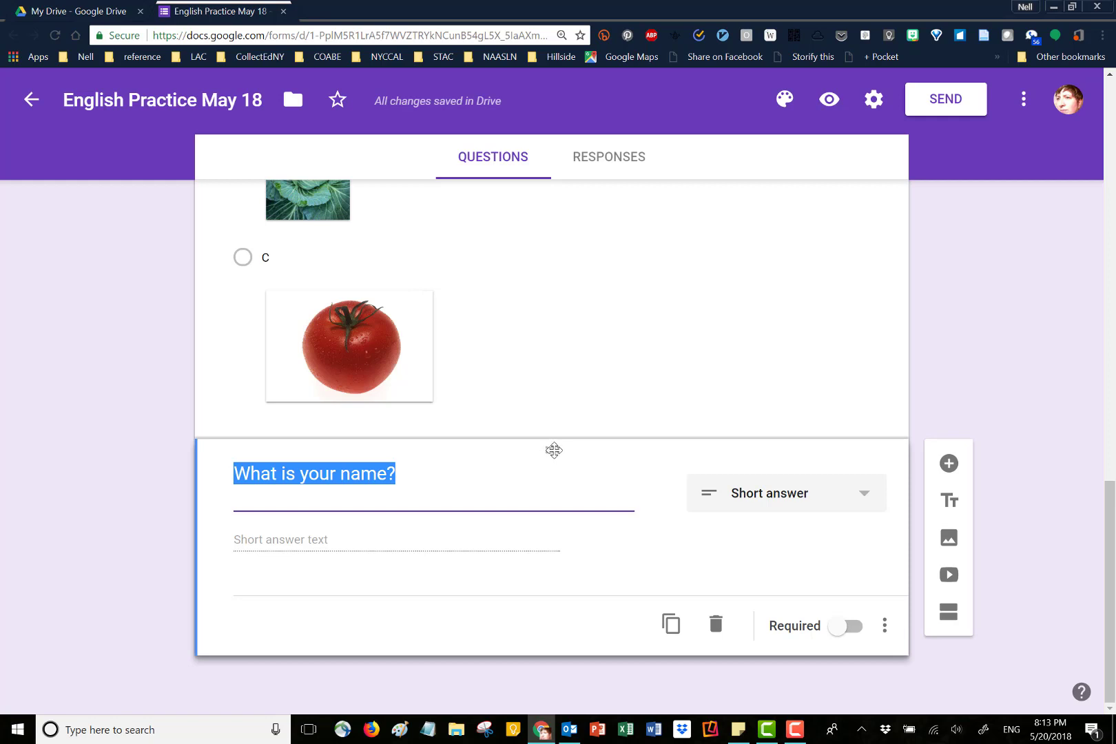
drag(553, 445, 535, 55)
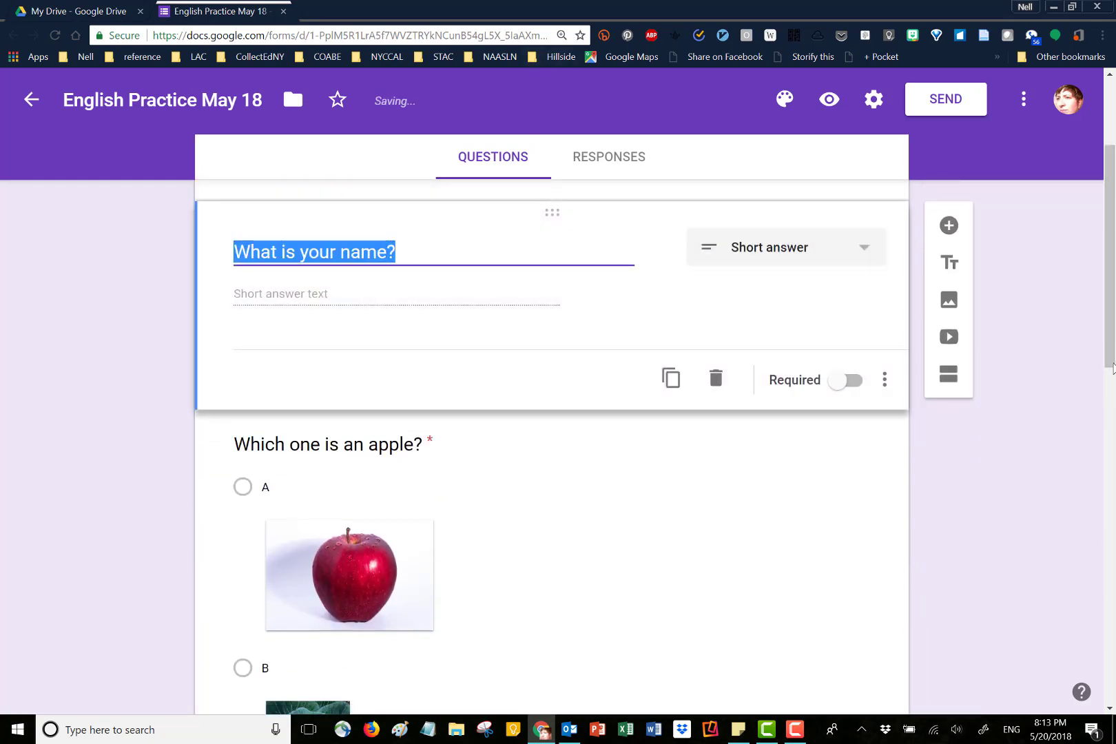
Apply the Food and dining header image of ants carrying an apple, grapes, watermelon and cookie as the form's theme
mouse_move(1111, 345)
mouse_down()
mouse_move(1112, 681)
mouse_move(1108, 331)
mouse_up()
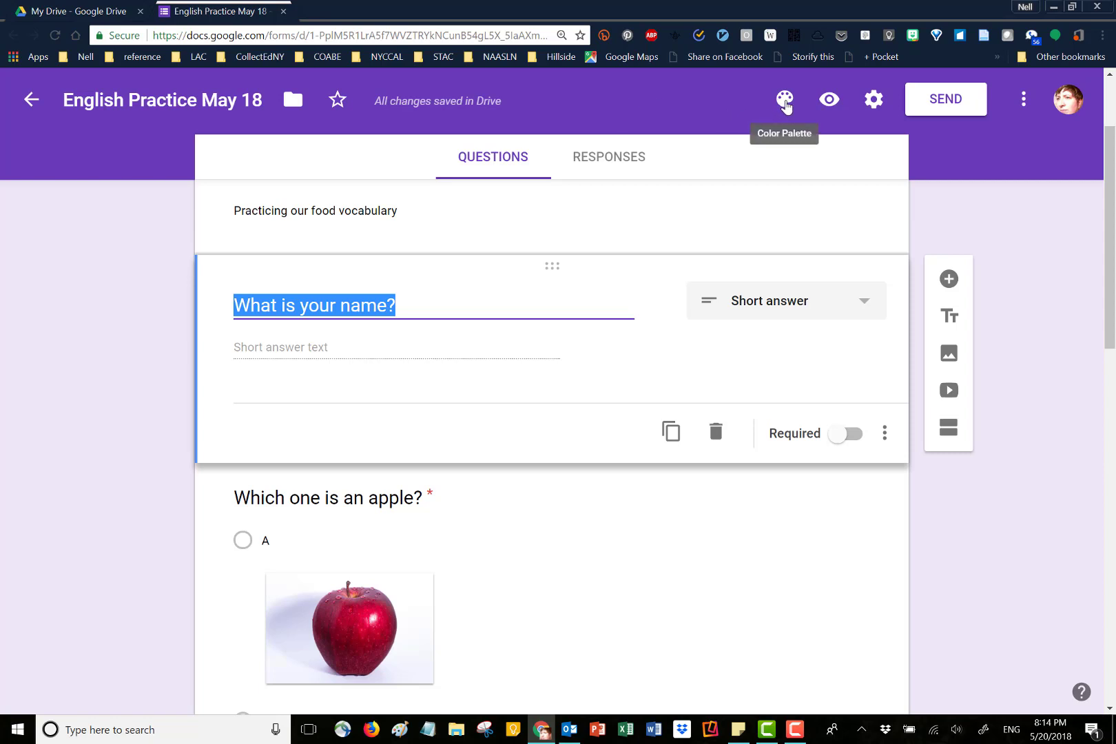
click(785, 102)
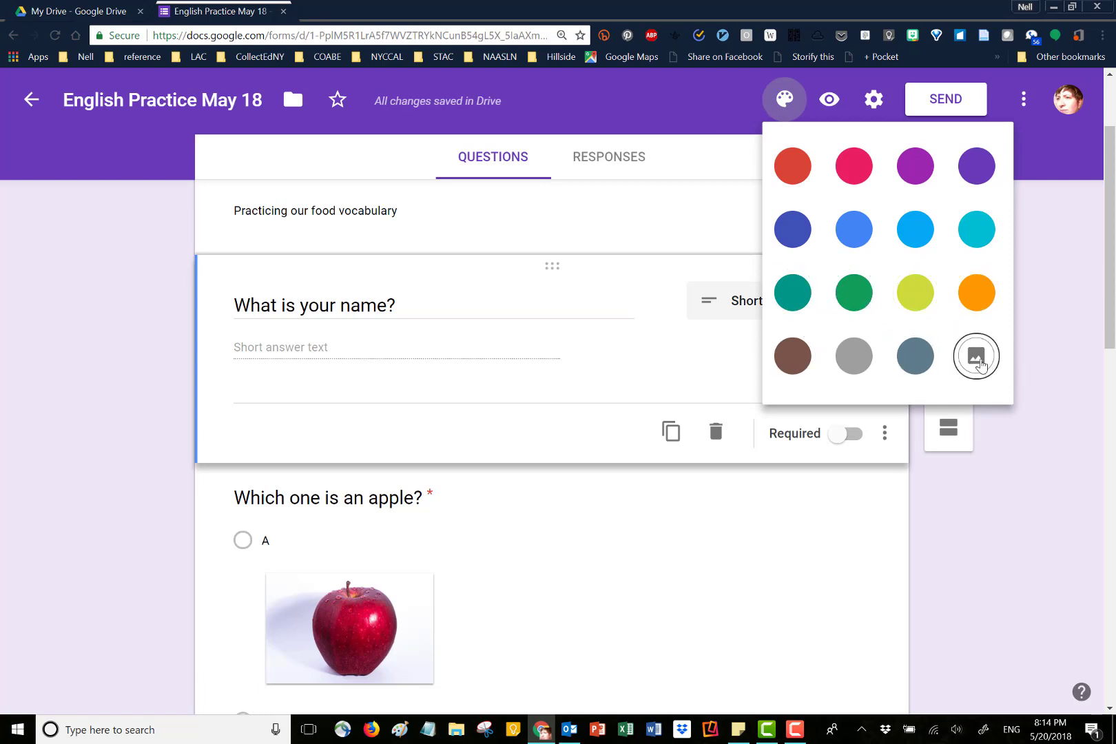
click(978, 361)
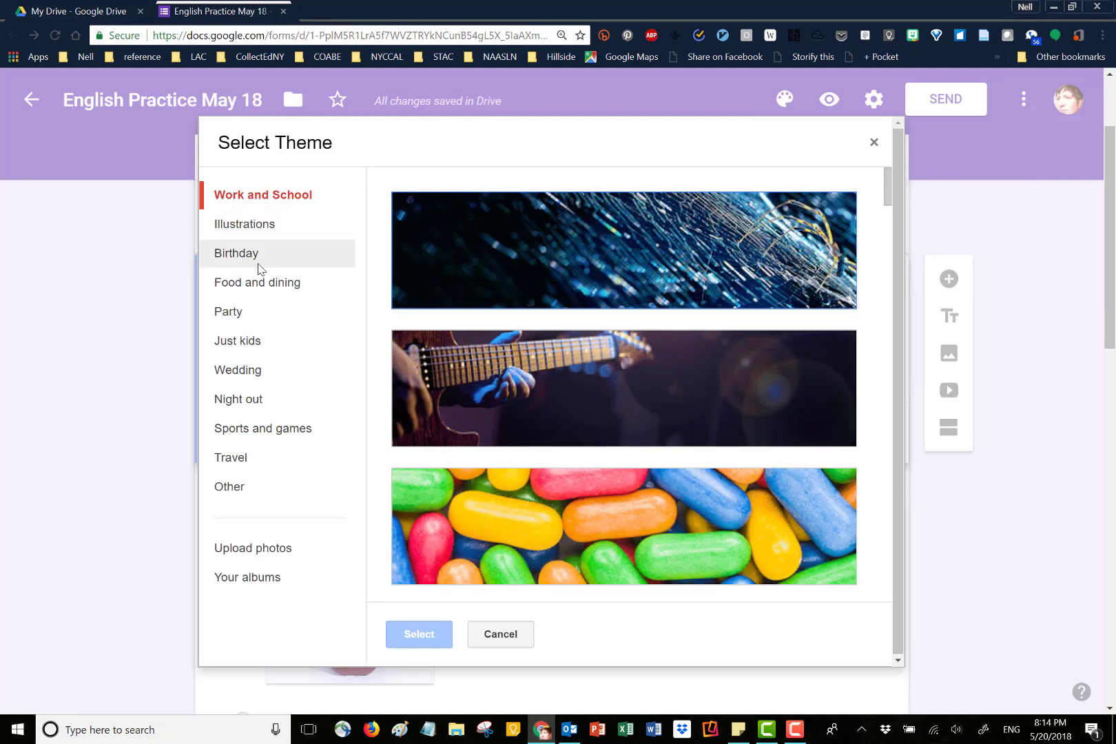
click(274, 287)
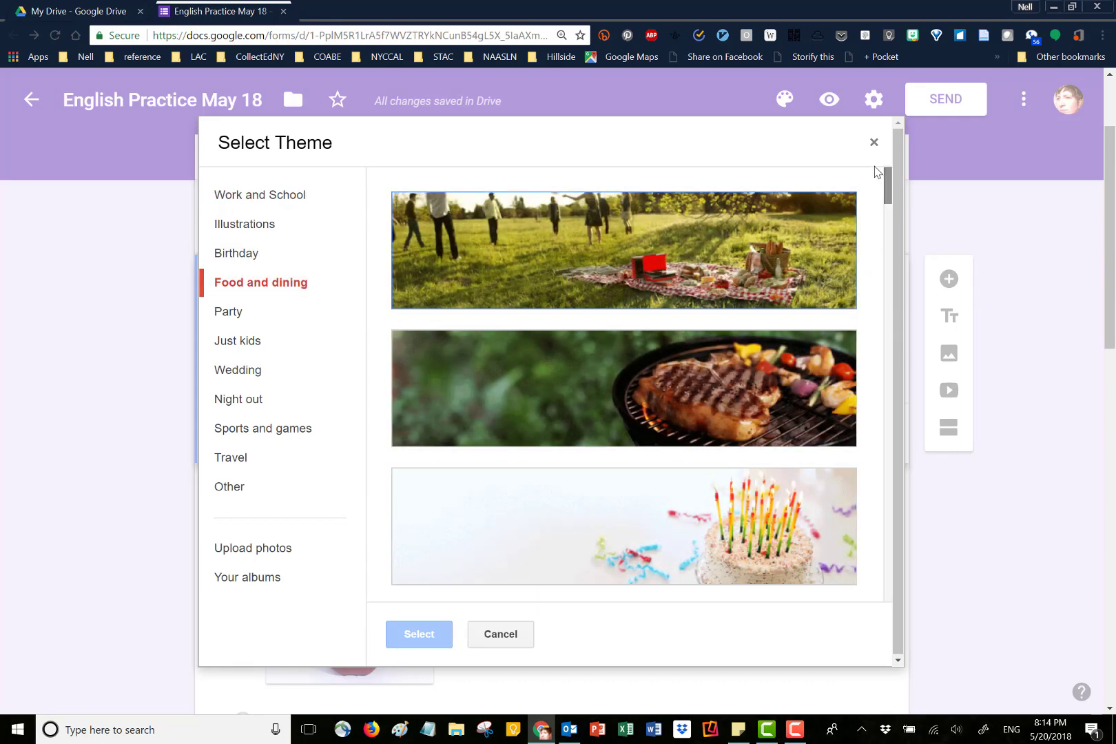
drag(887, 187, 939, 326)
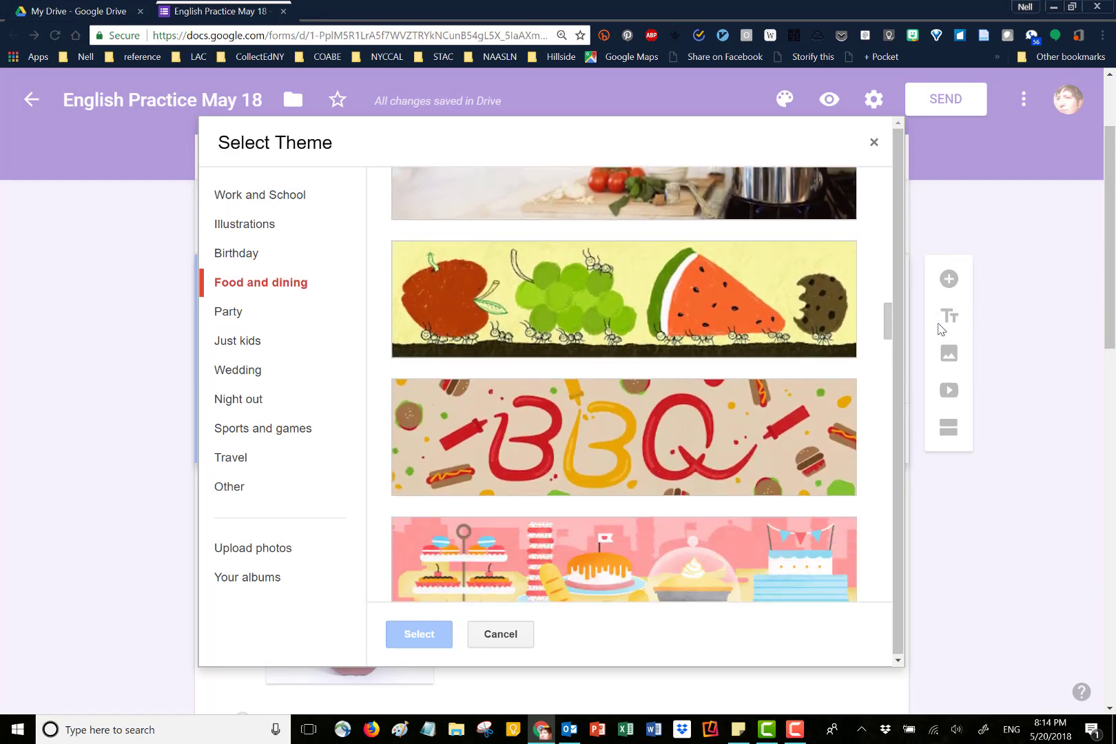
click(708, 309)
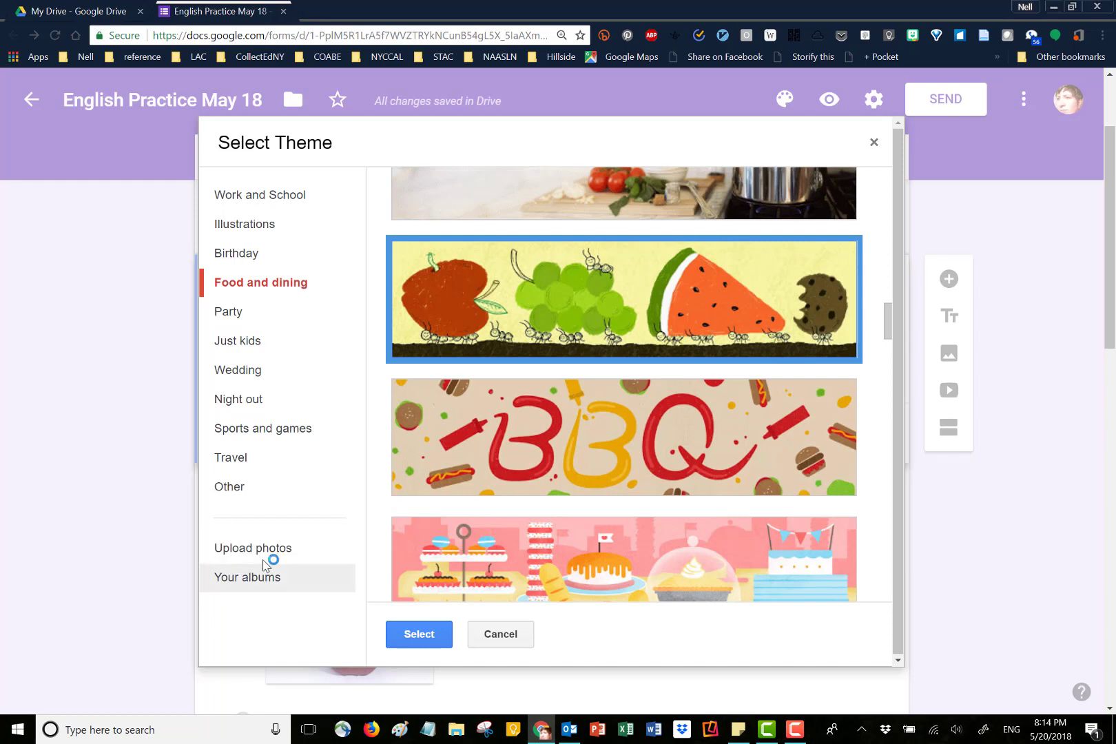
click(423, 634)
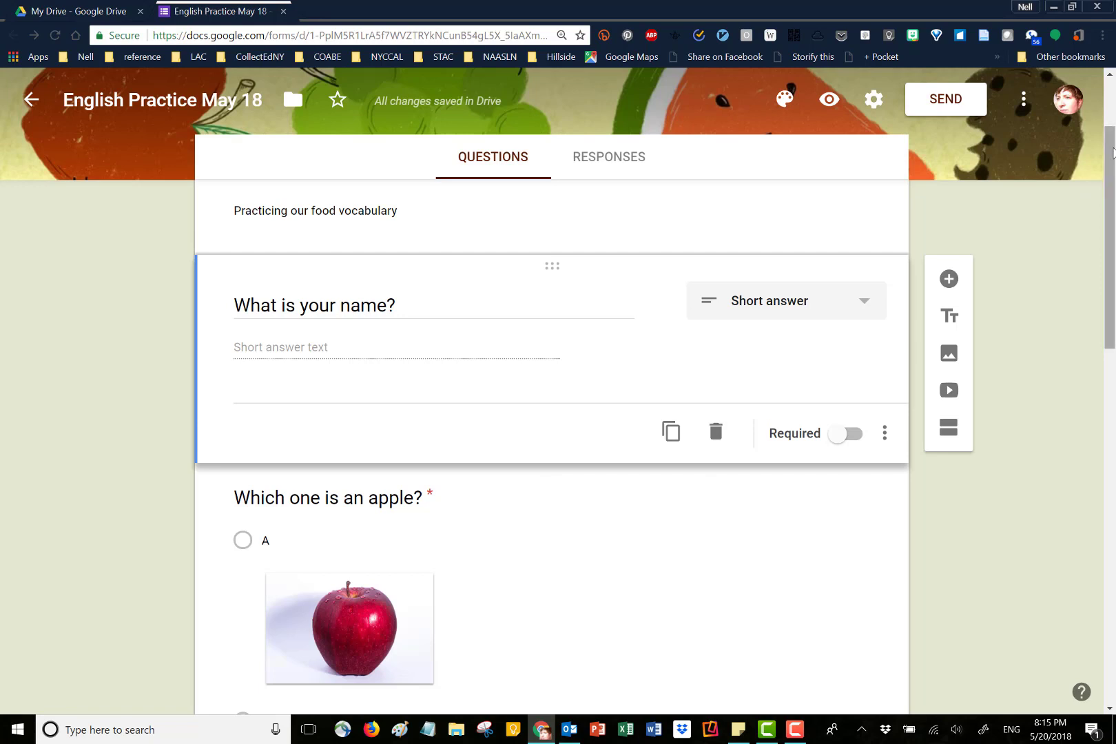
Preview the form as respondents see it and look through the header, name question and picture-answer questions
drag(1109, 148, 1111, 79)
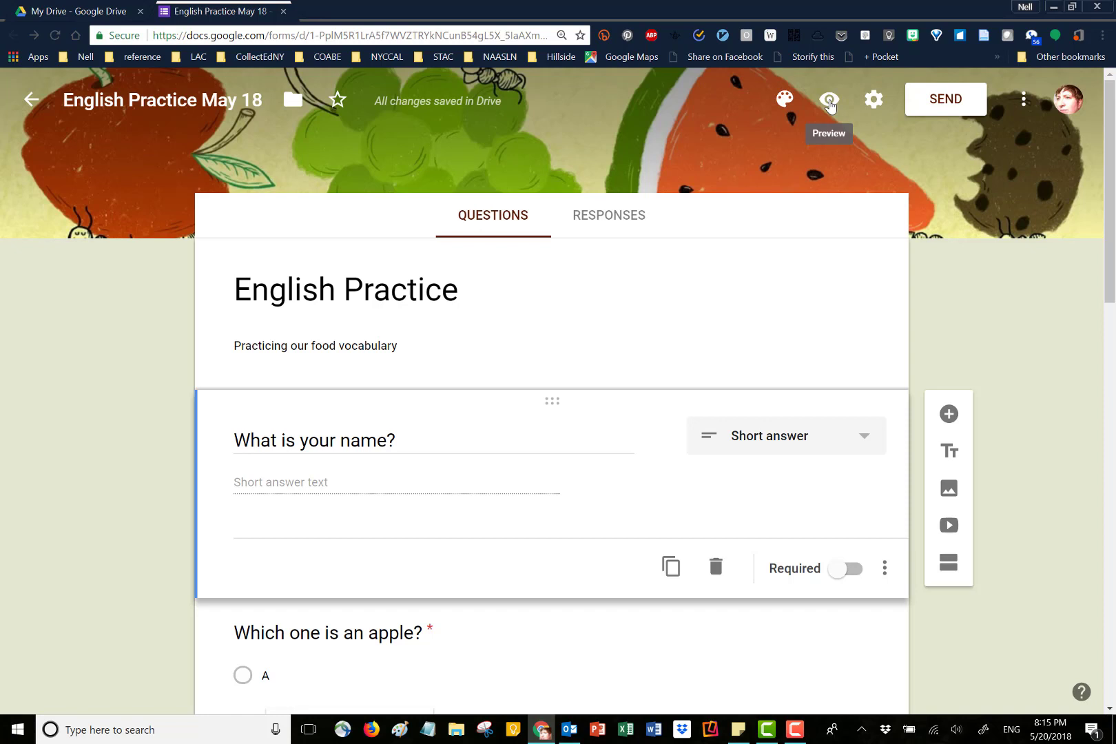
click(830, 101)
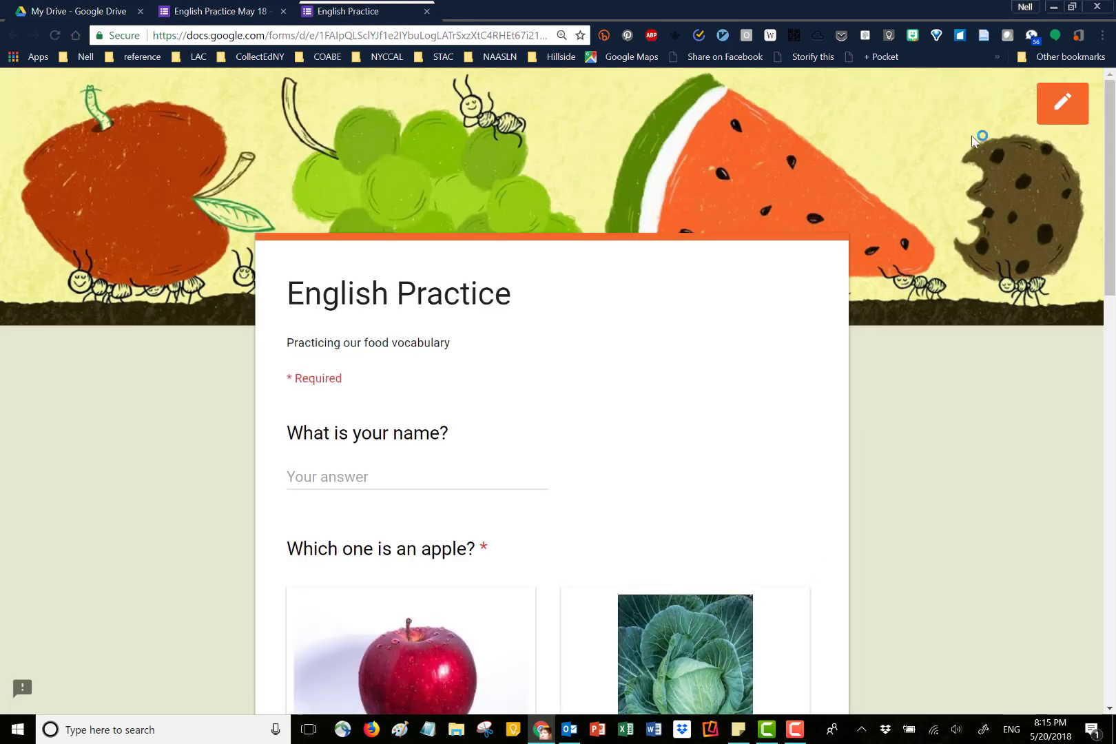
drag(1112, 198, 1111, 423)
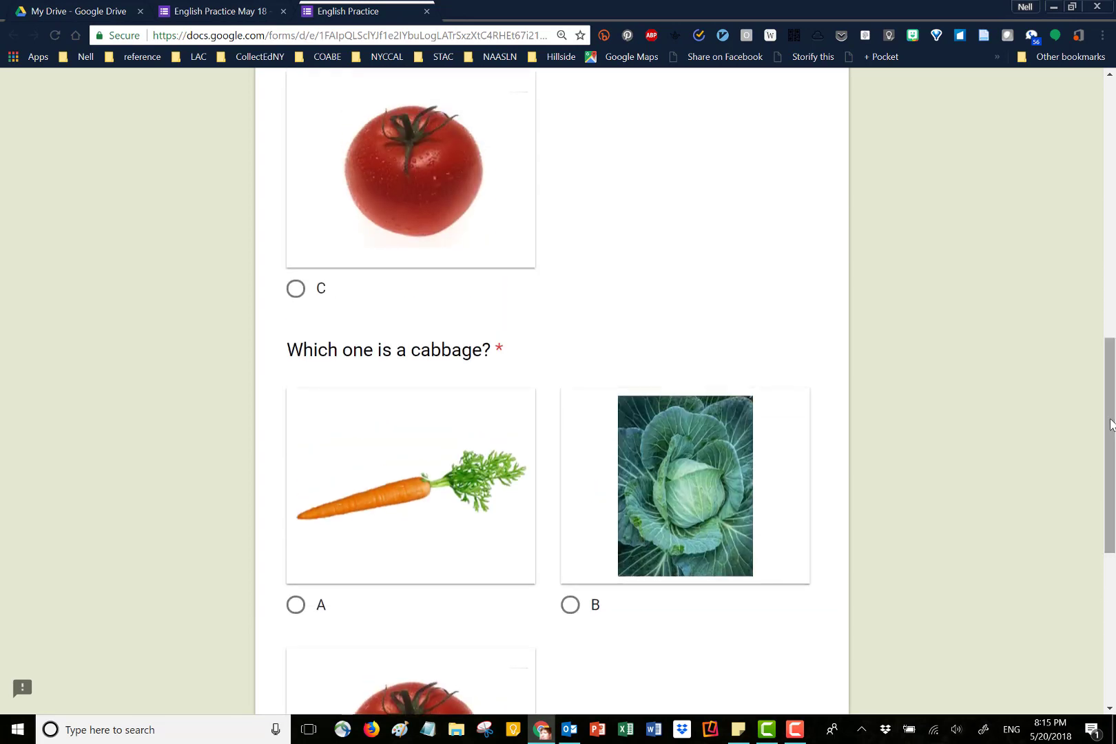
drag(1111, 387, 1109, 159)
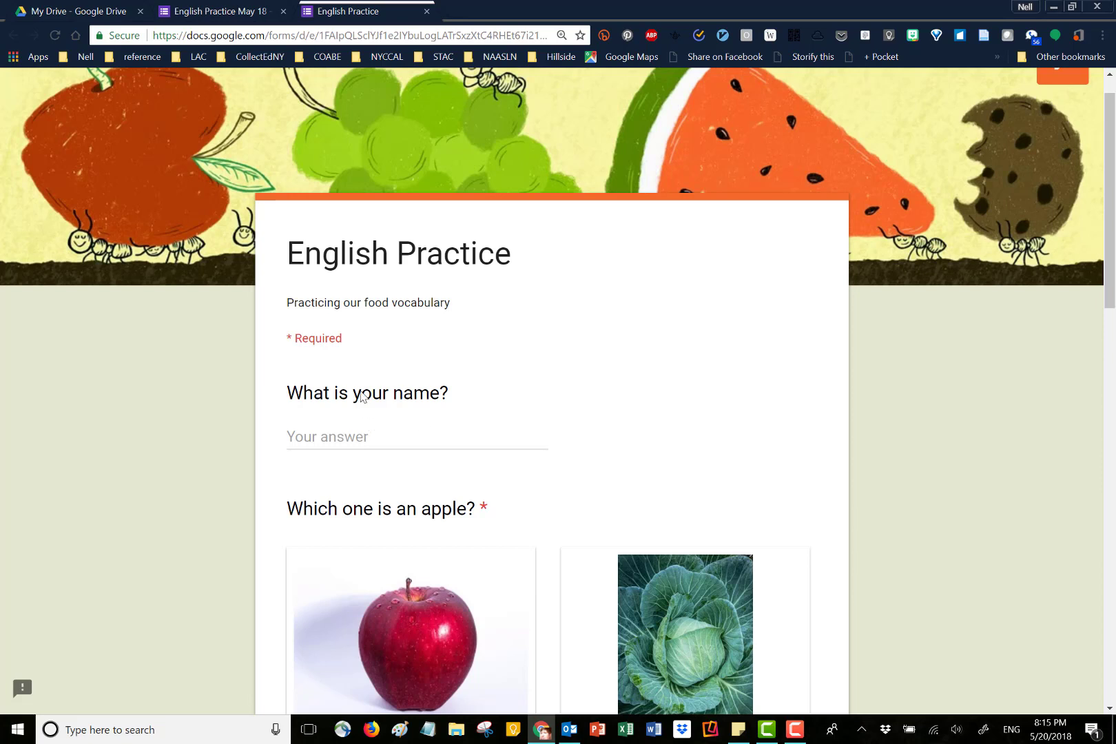
Return to the form editor and make the "What is your name?" question required
click(222, 16)
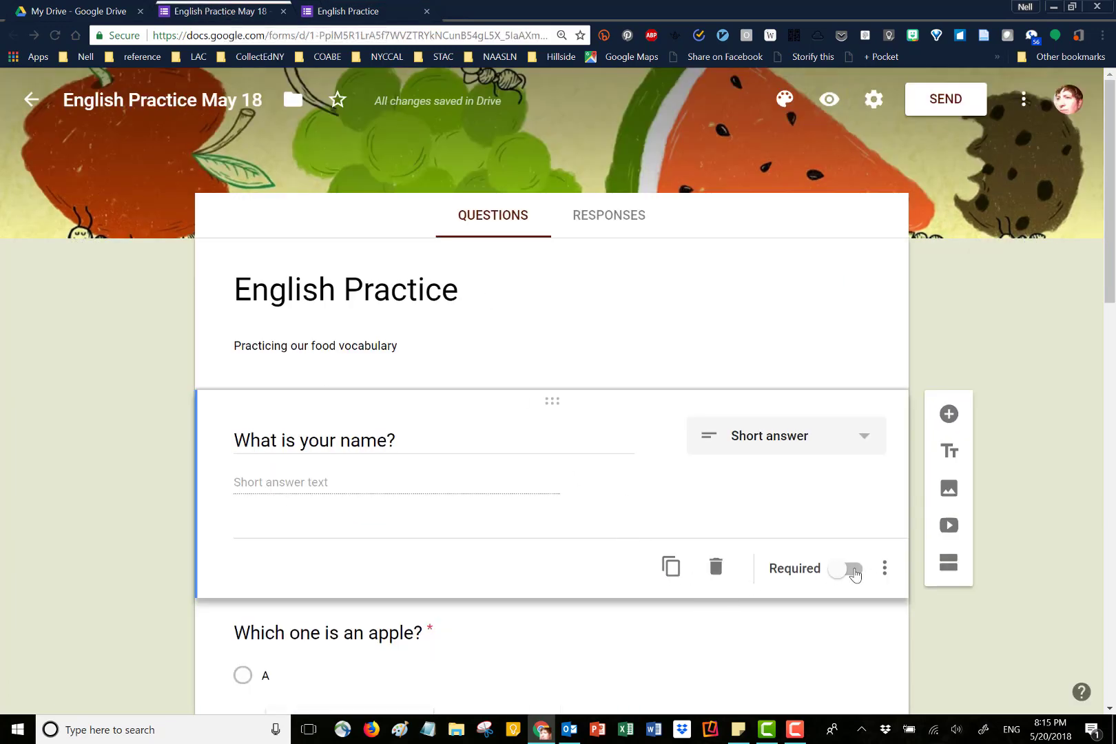
click(853, 570)
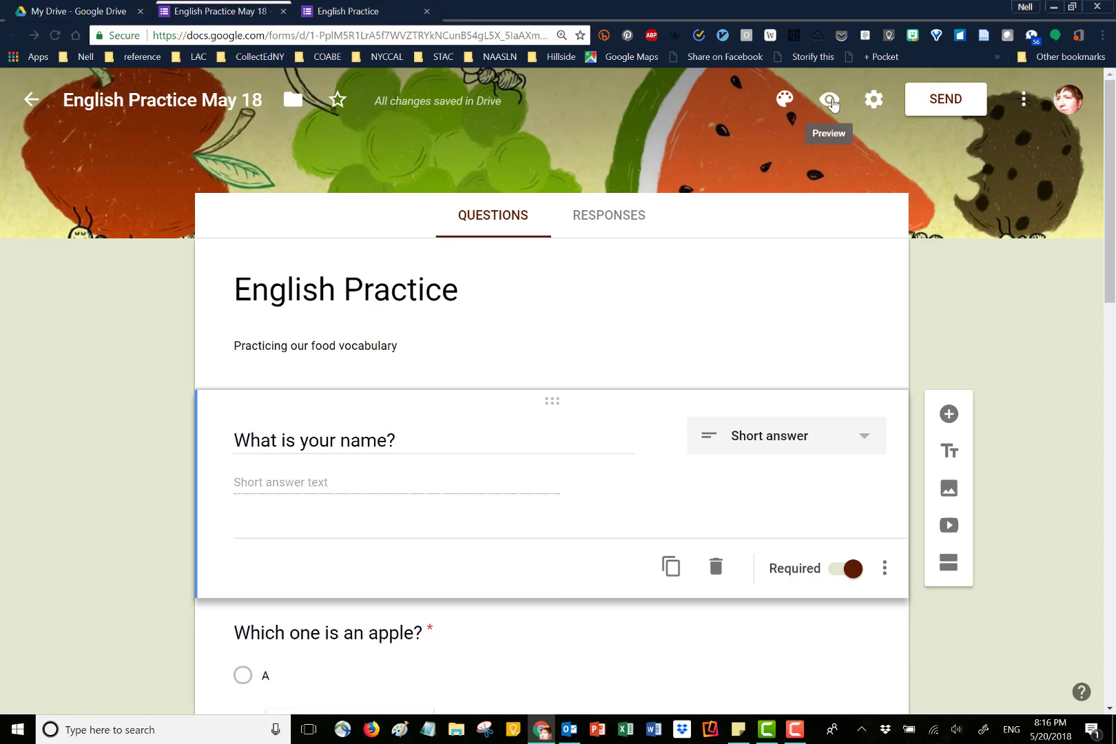
Open the form's general settings
click(875, 101)
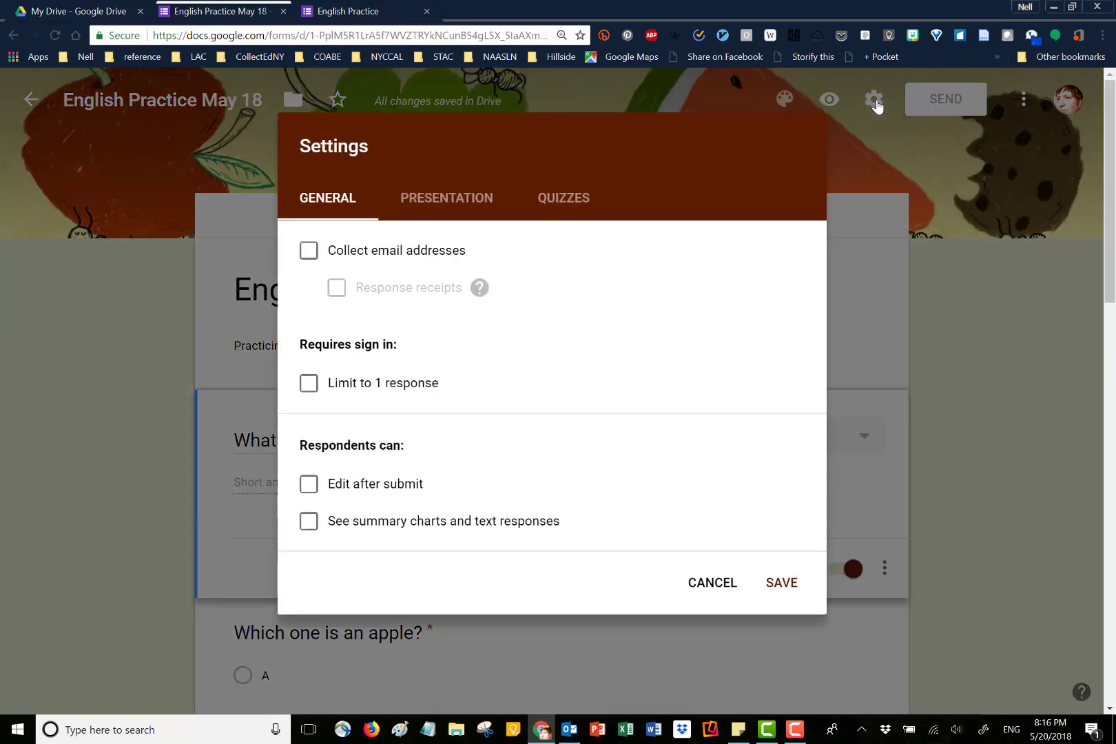